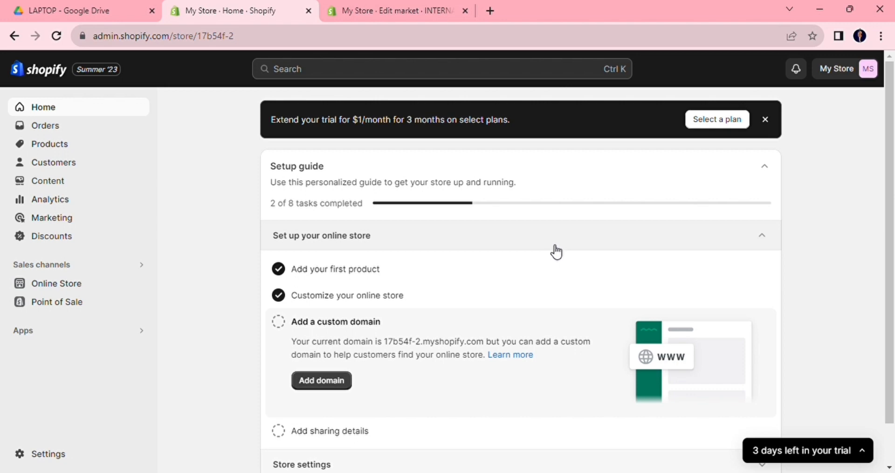
- Open the General shipping profile in the store's shipping and delivery settings
{"action": "left_click", "coordinate": [73, 453]}
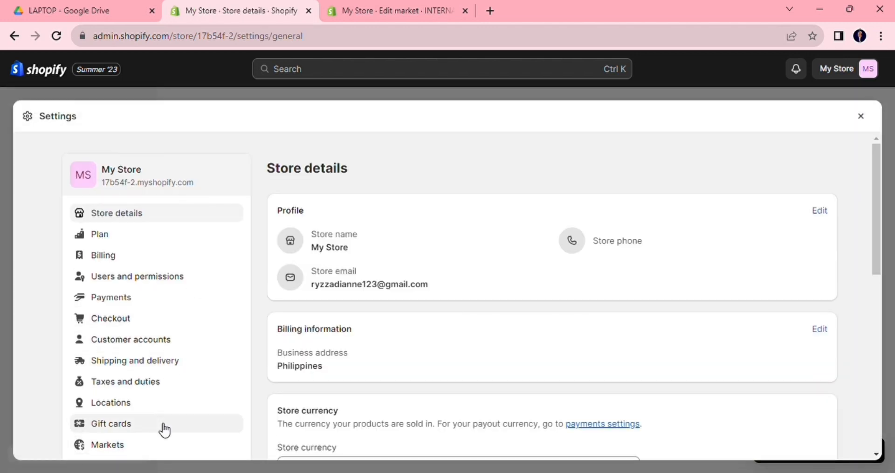
{"action": "left_click", "coordinate": [165, 359]}
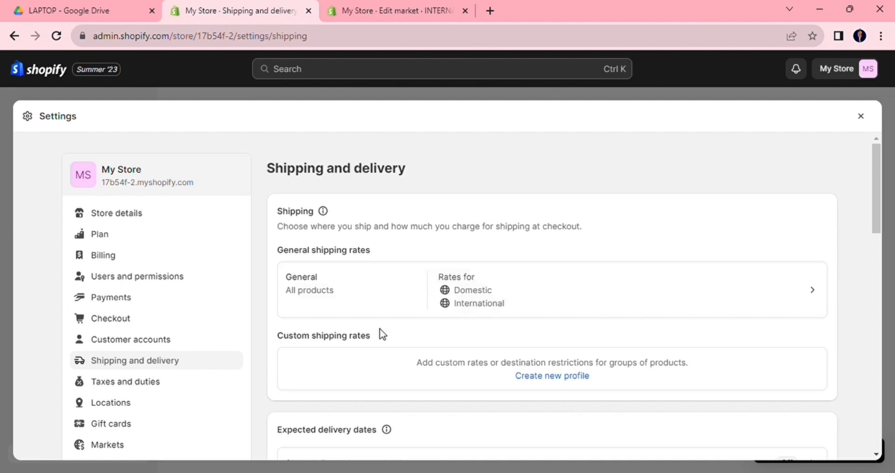
{"action": "left_click", "coordinate": [325, 291]}
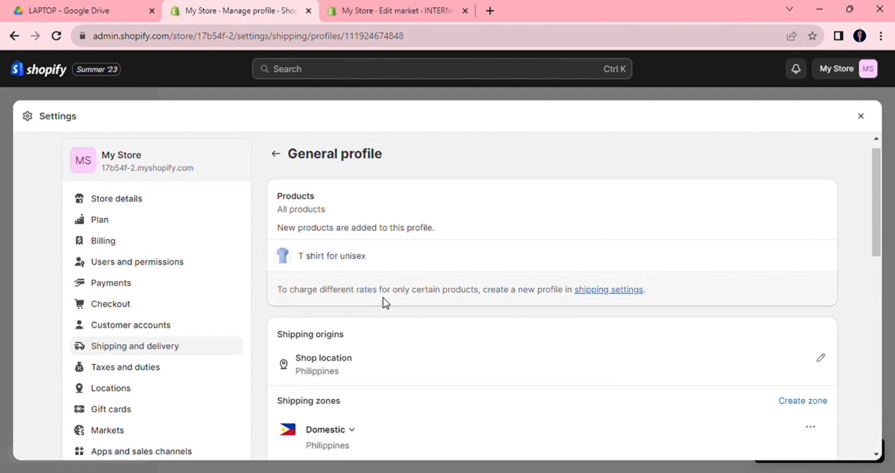
- Review the General profile's Domestic and International shipping zones, their rates, and the section for countries outside any zone
{"action": "scroll", "coordinate": [383, 302], "scroll_direction": "down", "scroll_amount": 1}
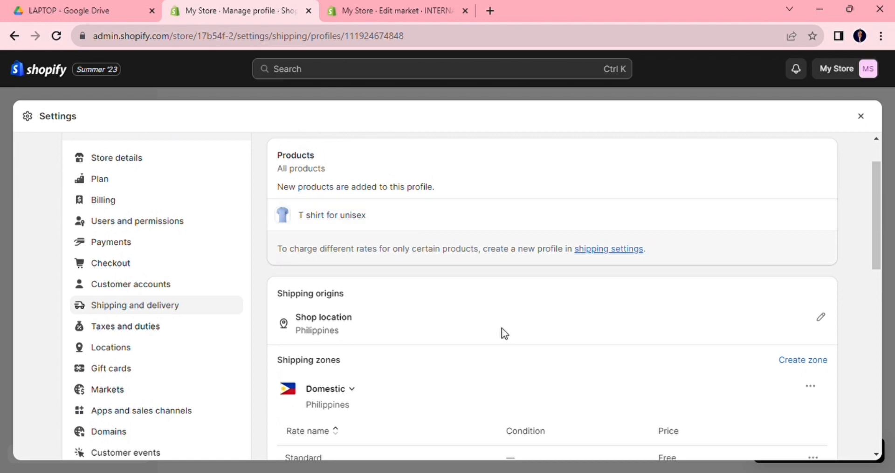
{"action": "scroll", "coordinate": [639, 322], "scroll_direction": "down", "scroll_amount": 4}
{"action": "scroll", "coordinate": [638, 317], "scroll_direction": "down", "scroll_amount": 2}
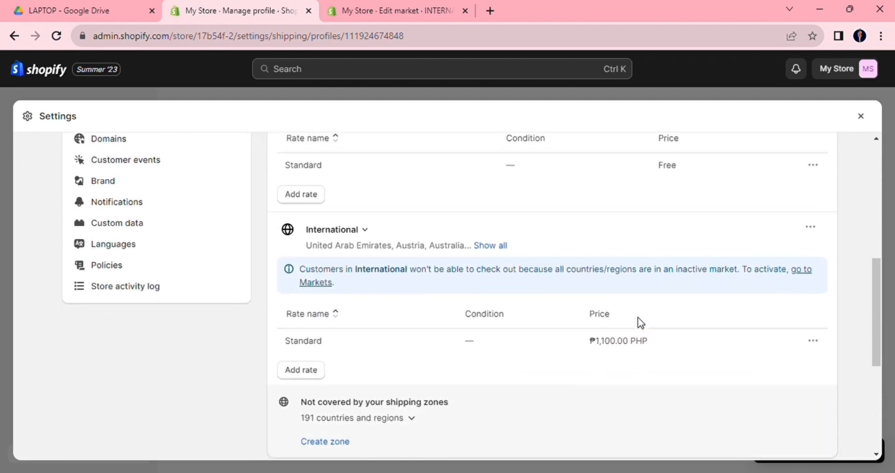
{"action": "scroll", "coordinate": [644, 322], "scroll_direction": "down", "scroll_amount": 3}
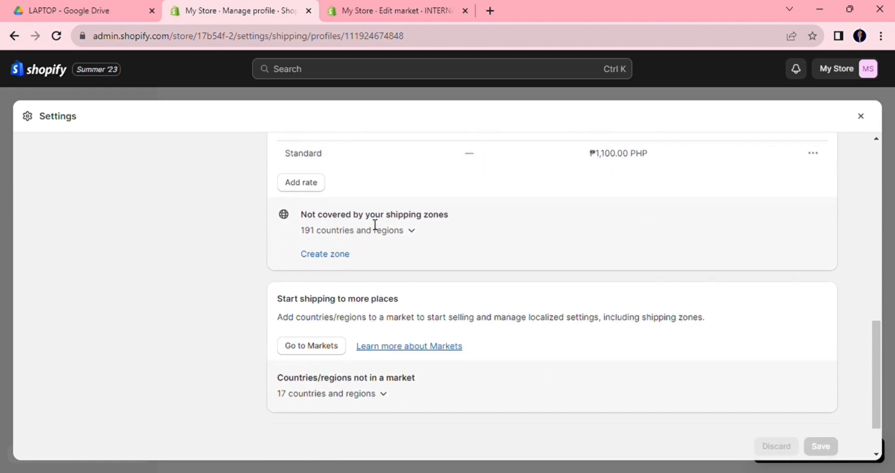
{"action": "scroll", "coordinate": [406, 247], "scroll_direction": "down", "scroll_amount": 2}
{"action": "scroll", "coordinate": [407, 248], "scroll_direction": "up", "scroll_amount": 9}
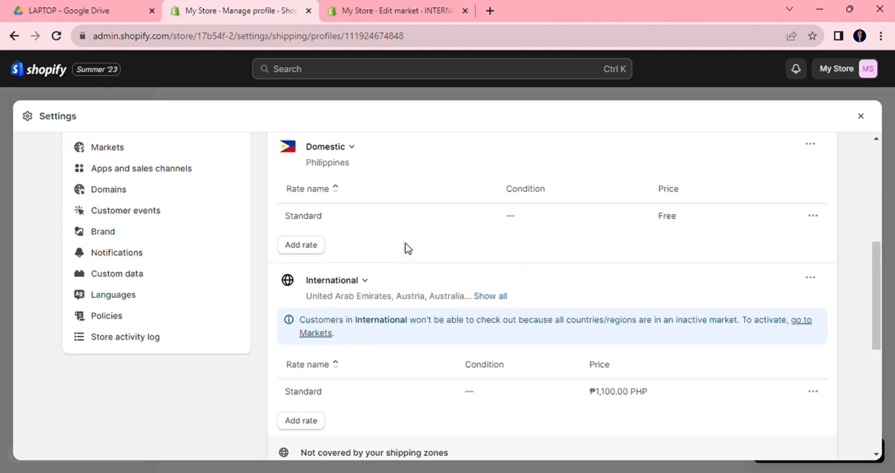
{"action": "scroll", "coordinate": [406, 248], "scroll_direction": "down", "scroll_amount": 1}
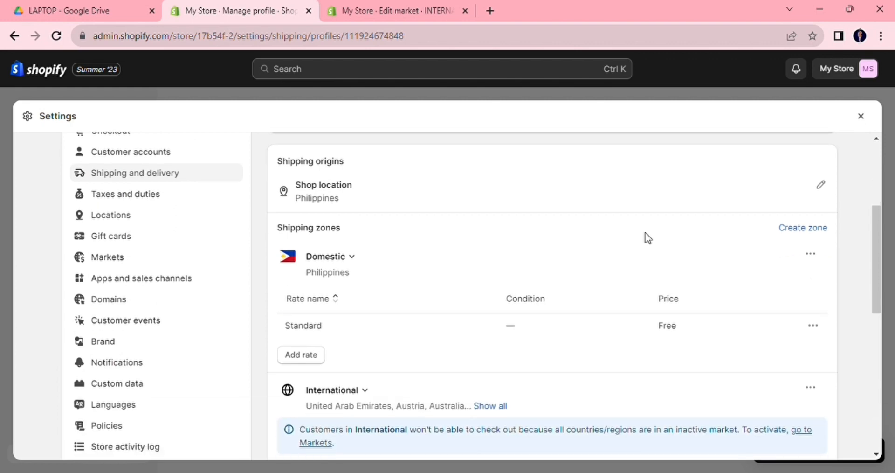
- Start a new shipping zone and try selecting and clearing the entire INTERNATIONAL country group
{"action": "left_click", "coordinate": [798, 231]}
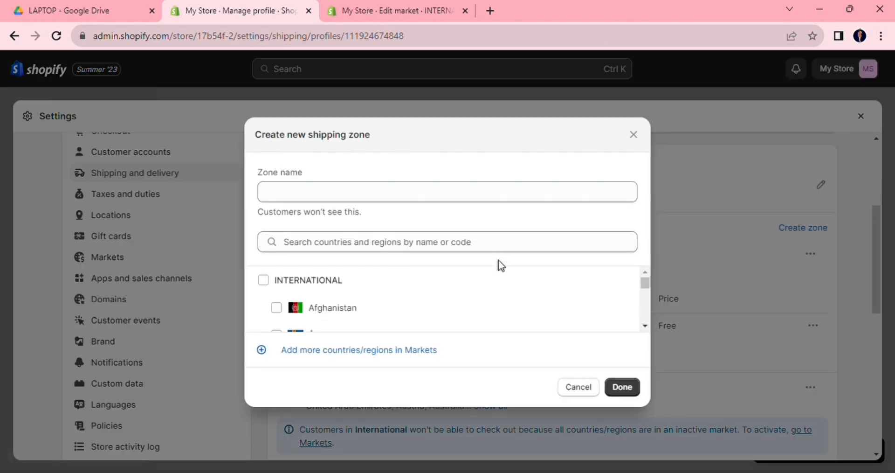
{"action": "scroll", "coordinate": [401, 307], "scroll_direction": "down", "scroll_amount": 1}
{"action": "scroll", "coordinate": [401, 305], "scroll_direction": "up", "scroll_amount": 2}
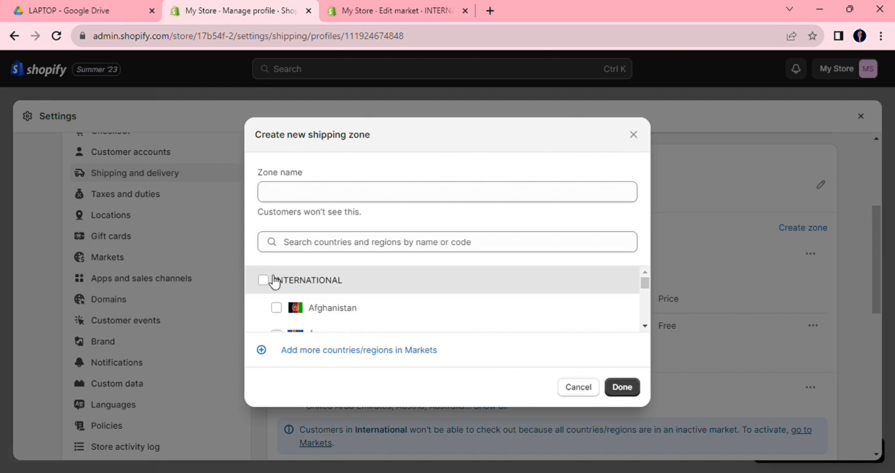
{"action": "left_click", "coordinate": [264, 279]}
{"action": "scroll", "coordinate": [333, 300], "scroll_direction": "down", "scroll_amount": 1}
{"action": "scroll", "coordinate": [372, 300], "scroll_direction": "up", "scroll_amount": 1}
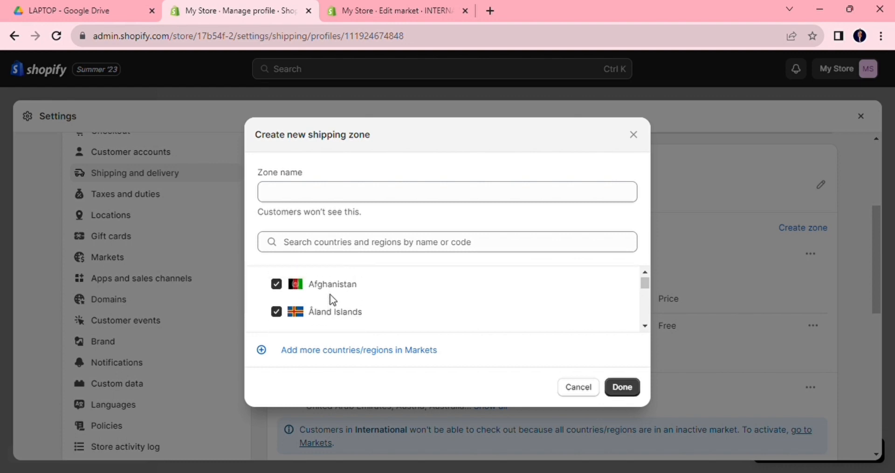
{"action": "left_click", "coordinate": [268, 273]}
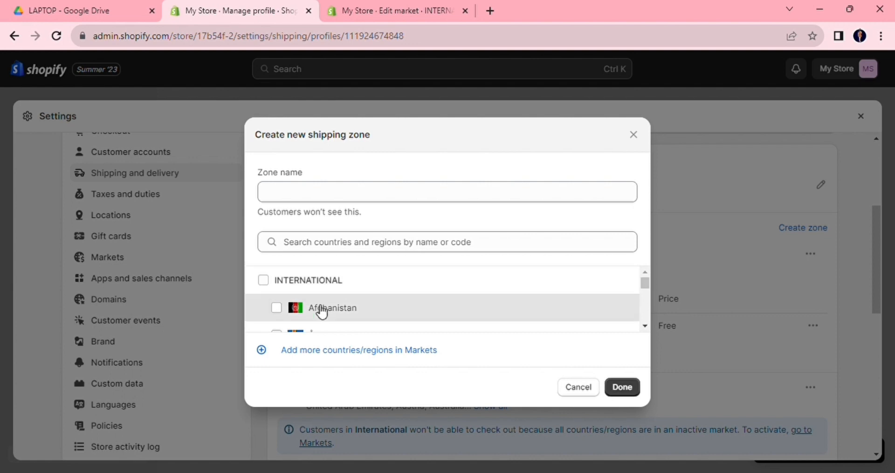
- Select Anguilla, Antigua & Barbuda and Armenia as the new shipping zone's countries
{"action": "scroll", "coordinate": [319, 310], "scroll_direction": "down", "scroll_amount": 5}
{"action": "scroll", "coordinate": [320, 310], "scroll_direction": "down", "scroll_amount": 3}
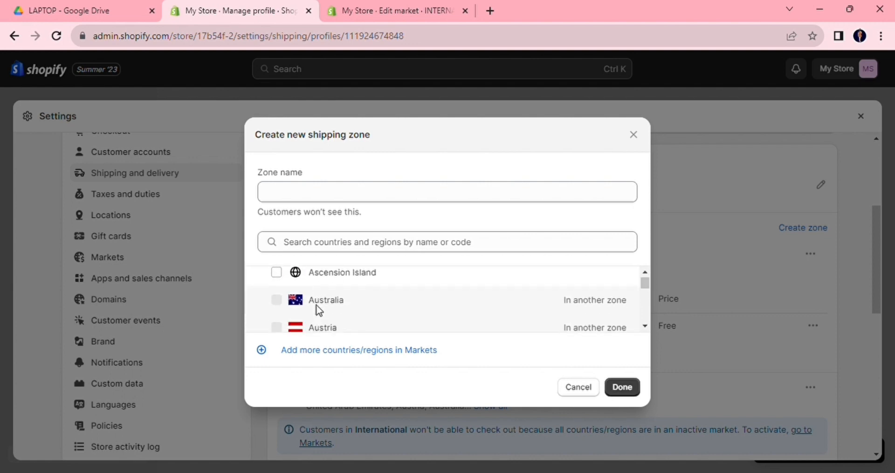
{"action": "scroll", "coordinate": [320, 310], "scroll_direction": "up", "scroll_amount": 1}
{"action": "scroll", "coordinate": [319, 310], "scroll_direction": "up", "scroll_amount": 1}
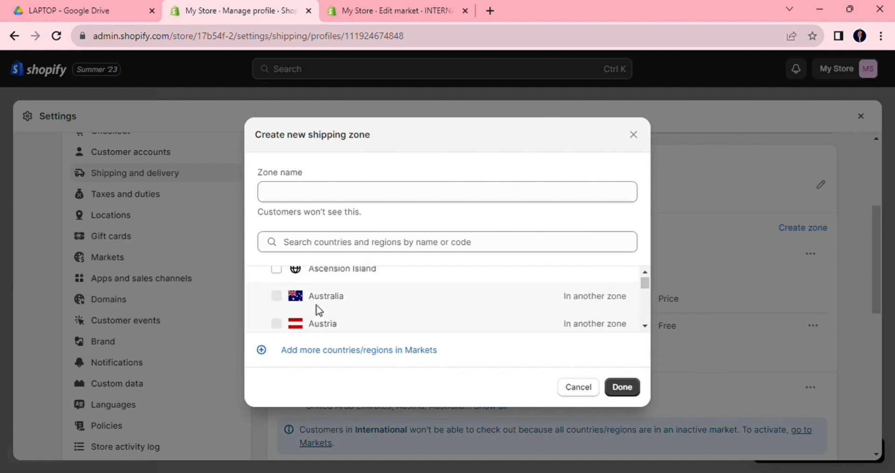
{"action": "scroll", "coordinate": [319, 310], "scroll_direction": "up", "scroll_amount": 4}
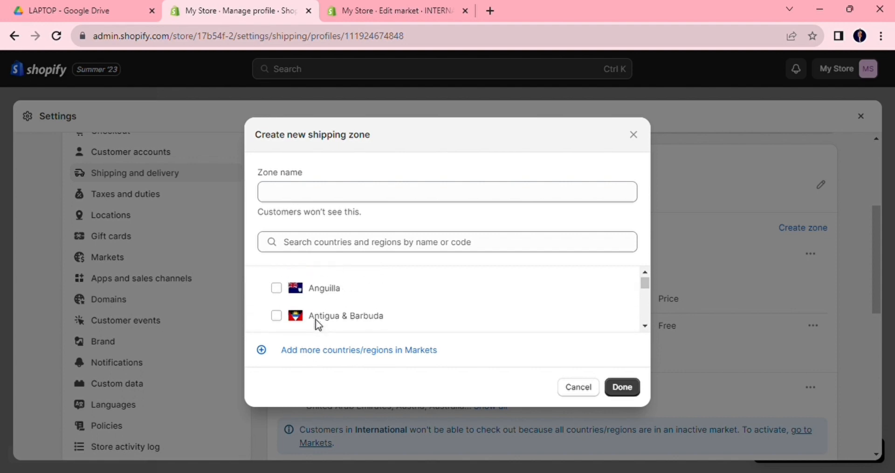
{"action": "left_click", "coordinate": [310, 299]}
{"action": "left_click", "coordinate": [312, 318]}
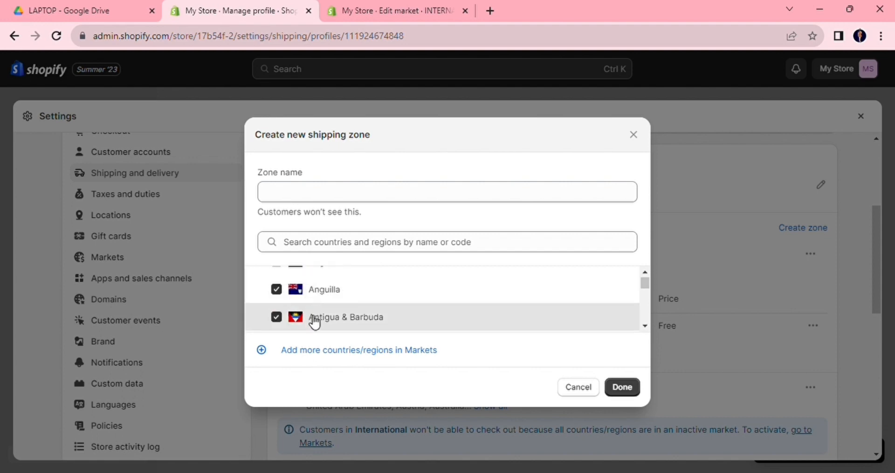
{"action": "scroll", "coordinate": [312, 320], "scroll_direction": "down", "scroll_amount": 1}
{"action": "left_click", "coordinate": [304, 305]}
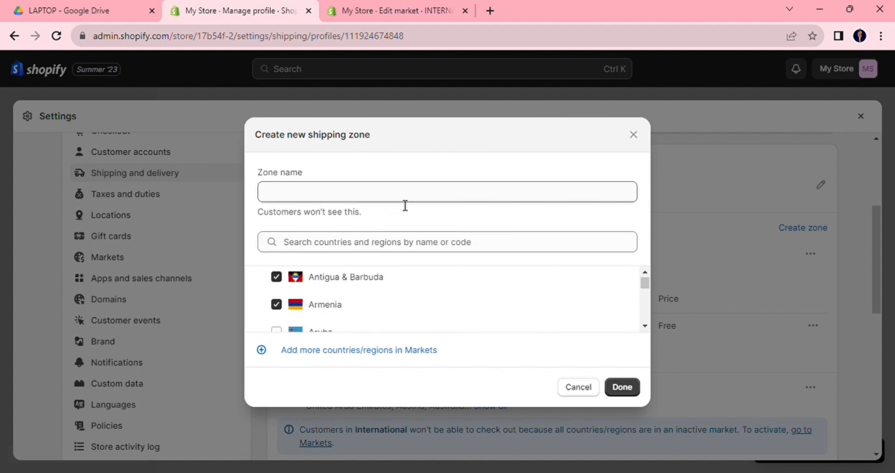
- Enter OTHER COUNTRY as the new shipping zone's name and cancel creating the zone
{"action": "left_click", "coordinate": [431, 202]}
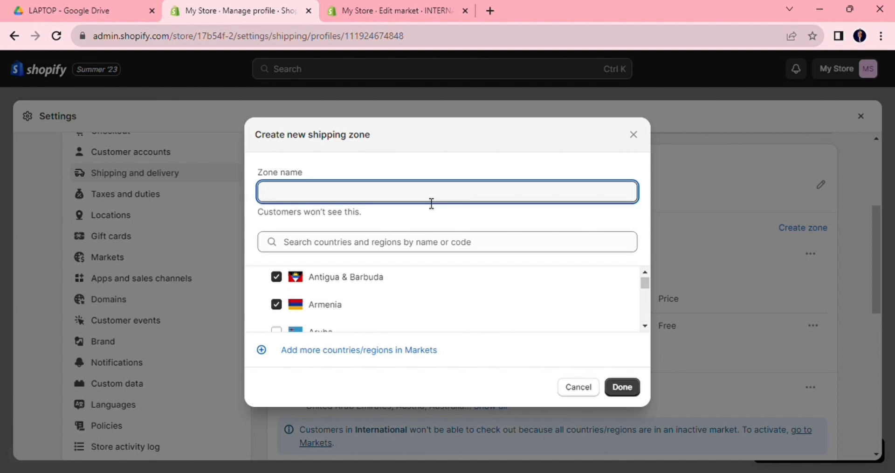
{"action": "type", "text": "OTHER COUNTRY"}
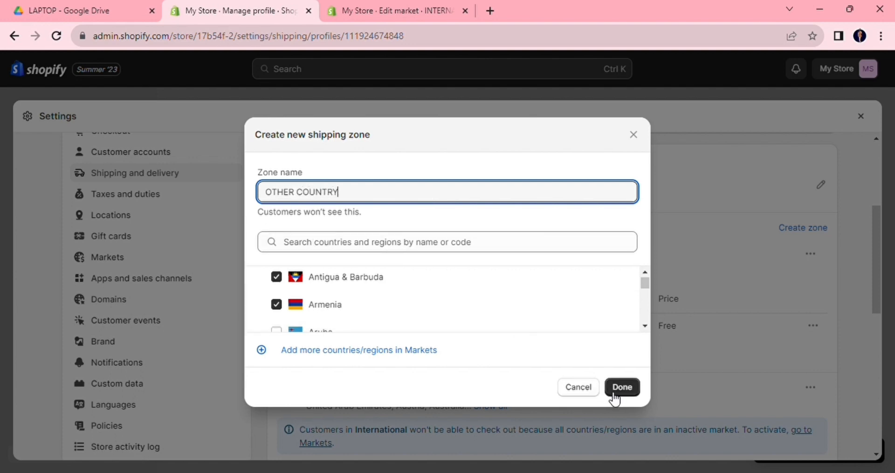
{"action": "left_click", "coordinate": [581, 393]}
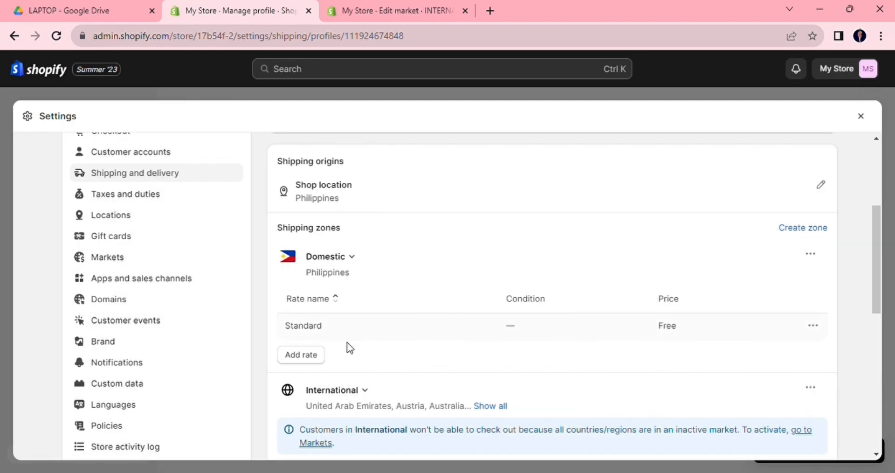
- Start adding a self-defined rate to the Domestic zone and choose Standard as its rate name
{"action": "left_click", "coordinate": [313, 357]}
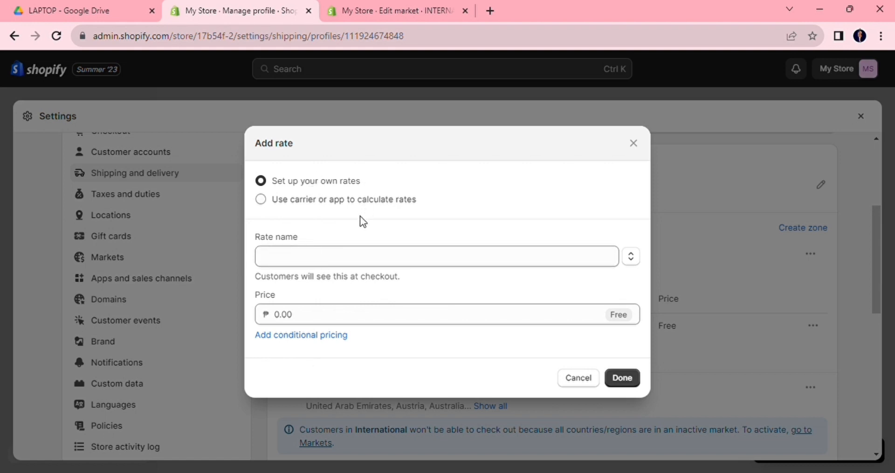
{"action": "left_click", "coordinate": [382, 257]}
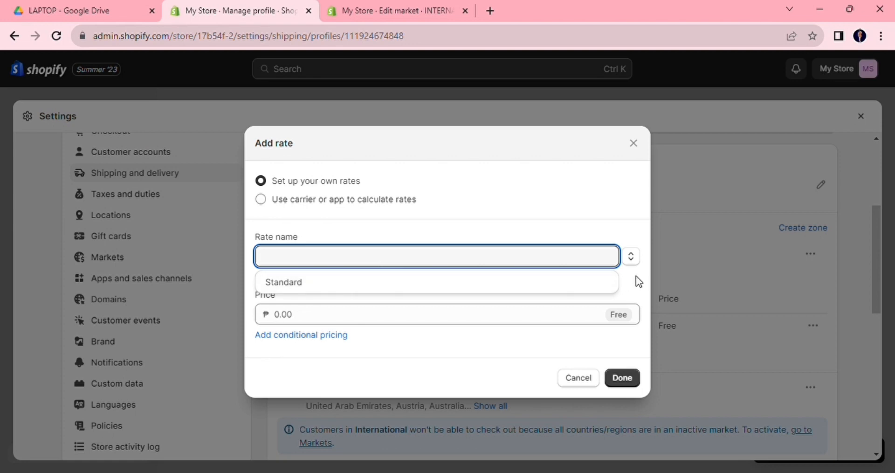
{"action": "left_click", "coordinate": [639, 260]}
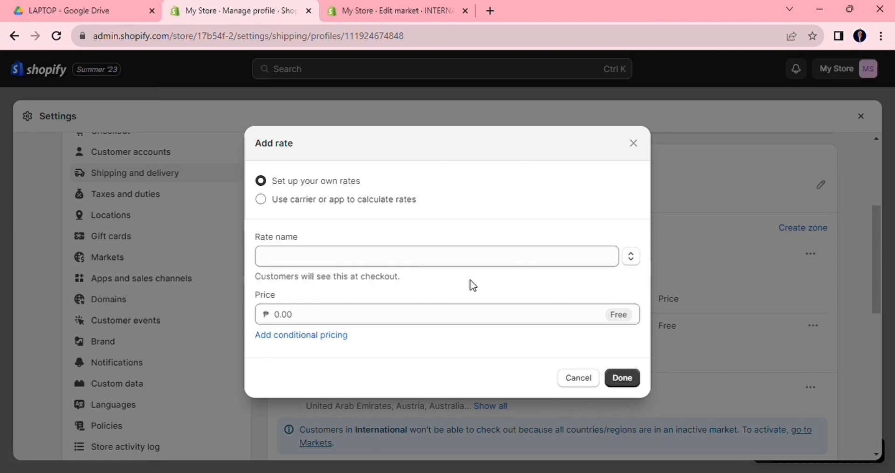
{"action": "left_click", "coordinate": [371, 263]}
{"action": "left_click", "coordinate": [375, 287]}
- Set the price of the new Domestic Standard rate to ₱150
{"action": "left_click", "coordinate": [352, 315]}
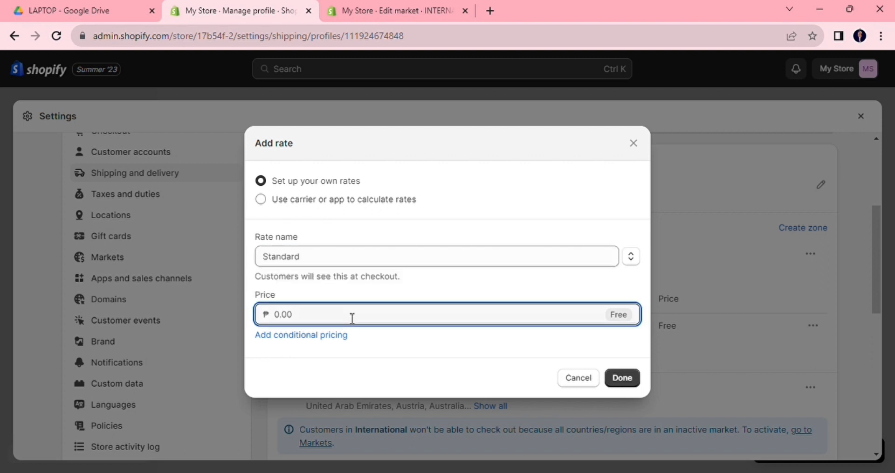
{"action": "type", "text": "1"}
{"action": "key", "text": "BackSpace"}
{"action": "key", "text": "BackSpace"}
{"action": "key", "text": "BackSpace"}
{"action": "key", "text": "BackSpace"}
{"action": "key", "text": "BackSpace"}
{"action": "type", "text": "15"}
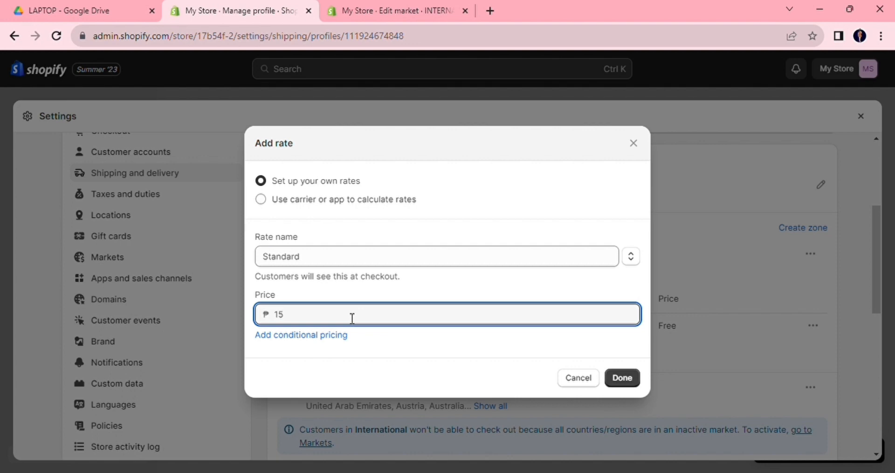
{"action": "type", "text": "0"}
- Add conditional pricing based on item weight, with a minimum of 1 kg and a maximum of 7 kg
{"action": "left_click", "coordinate": [338, 336]}
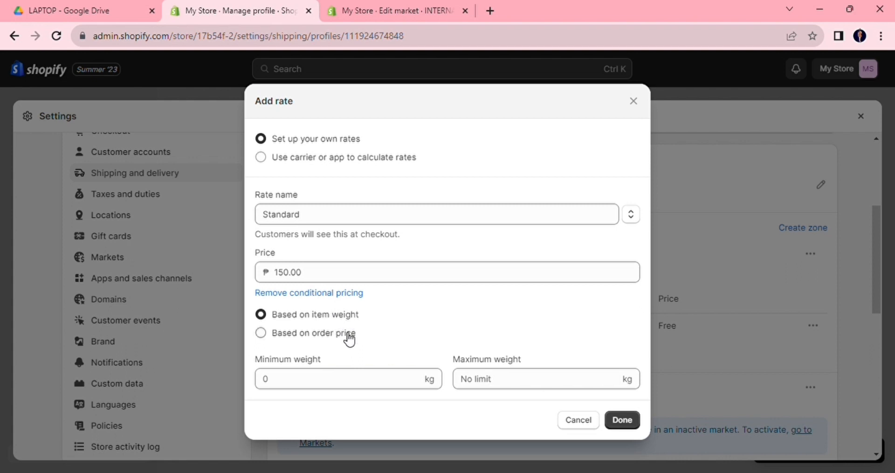
{"action": "left_click", "coordinate": [364, 385]}
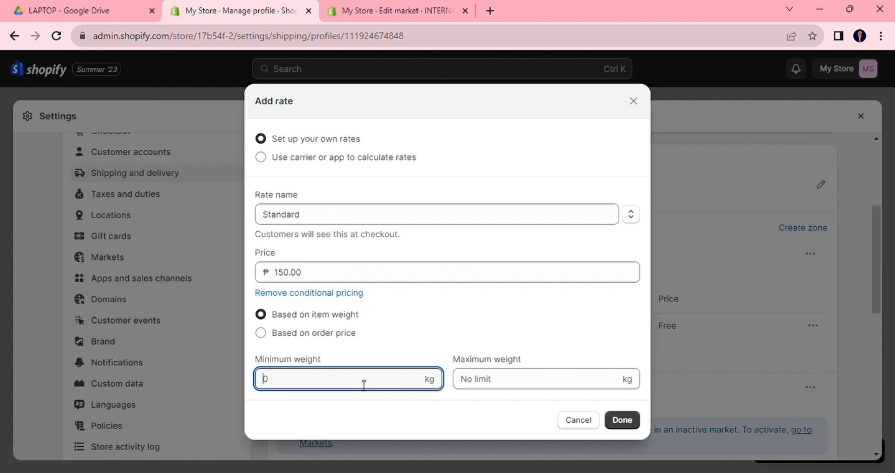
{"action": "type", "text": "2"}
{"action": "key", "text": "BackSpace"}
{"action": "type", "text": "1"}
{"action": "left_click", "coordinate": [492, 385]}
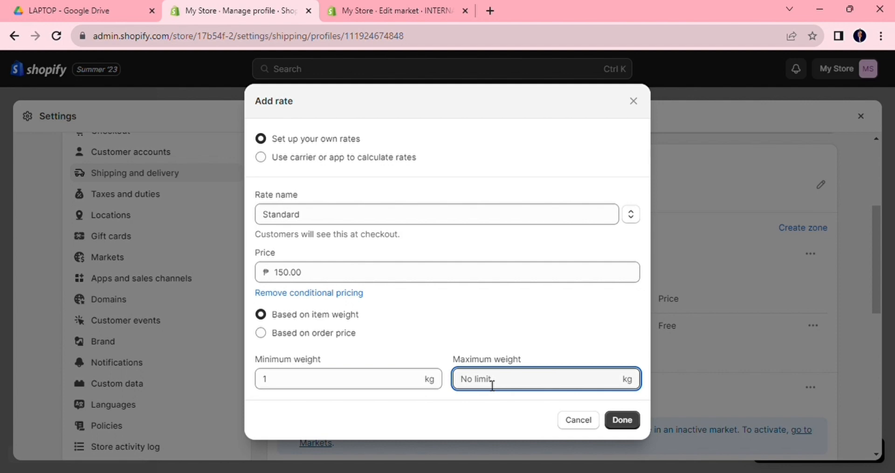
{"action": "type", "text": "7"}
- Try the carrier-calculated rate option and choose UPS (Discounted rates from Shopify Shipping) as the carrier
{"action": "left_click", "coordinate": [342, 161]}
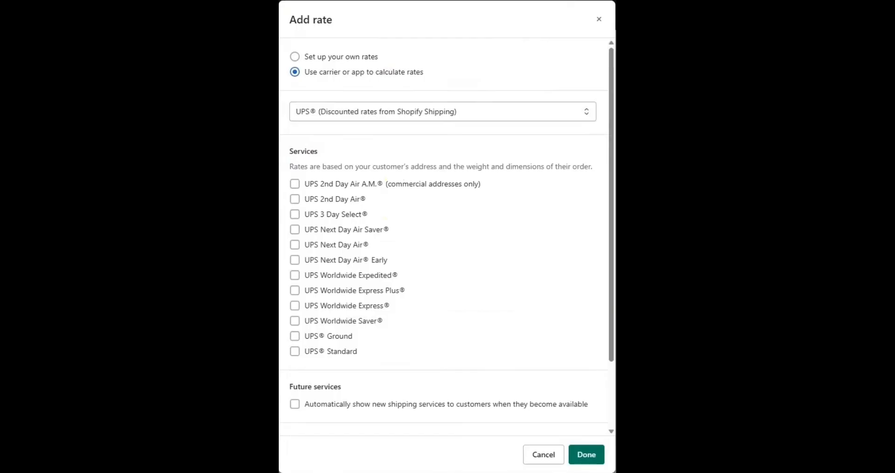
{"action": "left_click", "coordinate": [448, 113]}
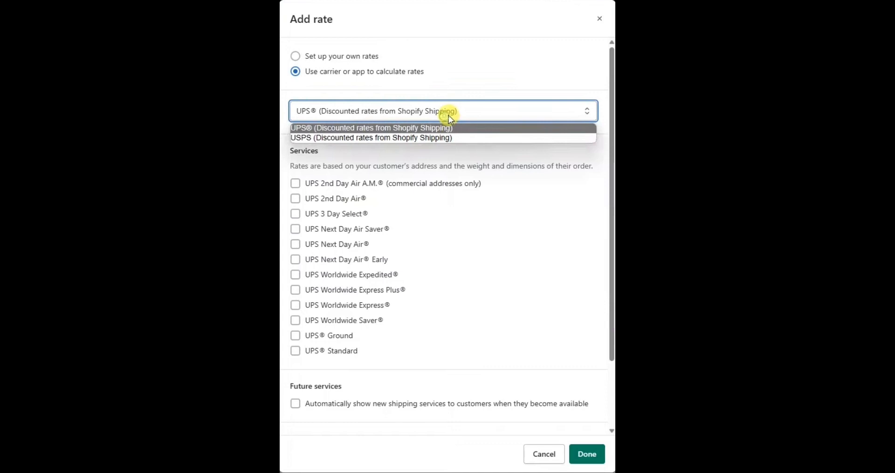
{"action": "left_click", "coordinate": [419, 132]}
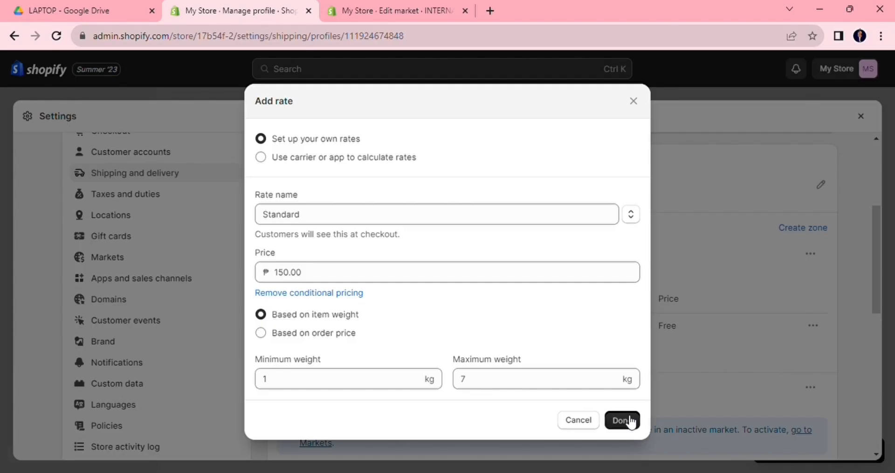
- Confirm the new Standard rate for the Domestic zone and review the rates listed for both shipping zones
{"action": "left_click", "coordinate": [628, 421]}
{"action": "scroll", "coordinate": [568, 303], "scroll_direction": "down", "scroll_amount": 3}
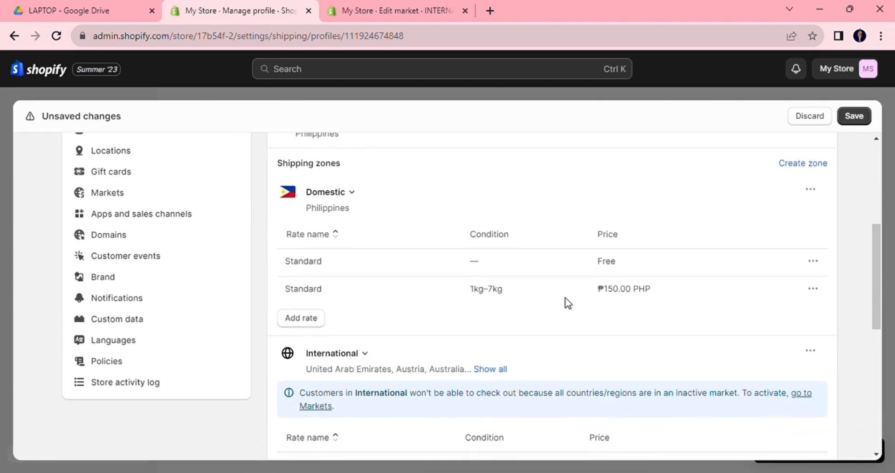
{"action": "scroll", "coordinate": [568, 303], "scroll_direction": "down", "scroll_amount": 1}
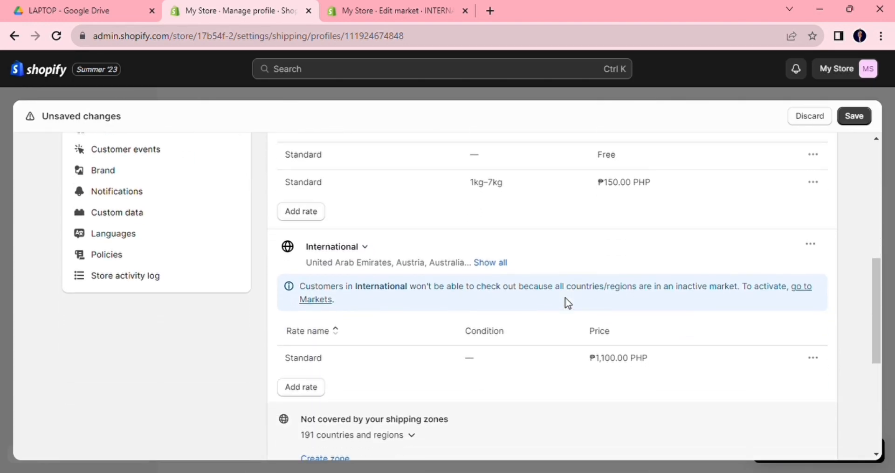
{"action": "scroll", "coordinate": [568, 303], "scroll_direction": "up", "scroll_amount": 1}
{"action": "scroll", "coordinate": [568, 303], "scroll_direction": "down", "scroll_amount": 1}
{"action": "scroll", "coordinate": [568, 303], "scroll_direction": "down", "scroll_amount": 1}
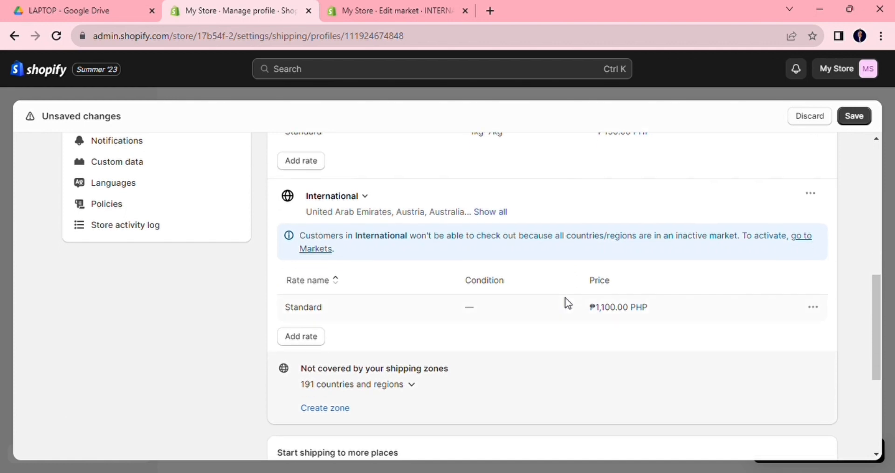
{"action": "scroll", "coordinate": [568, 303], "scroll_direction": "down", "scroll_amount": 1}
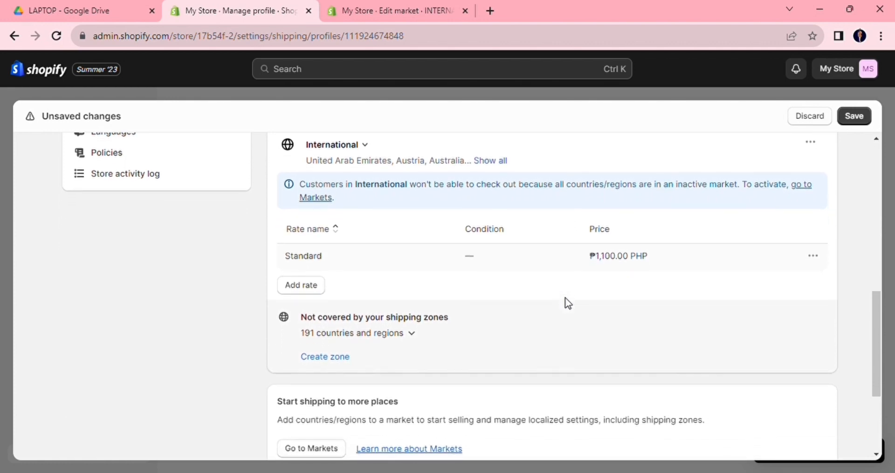
- Save the updated General shipping profile and return to the Shipping and delivery overview
{"action": "scroll", "coordinate": [568, 303], "scroll_direction": "down", "scroll_amount": 2}
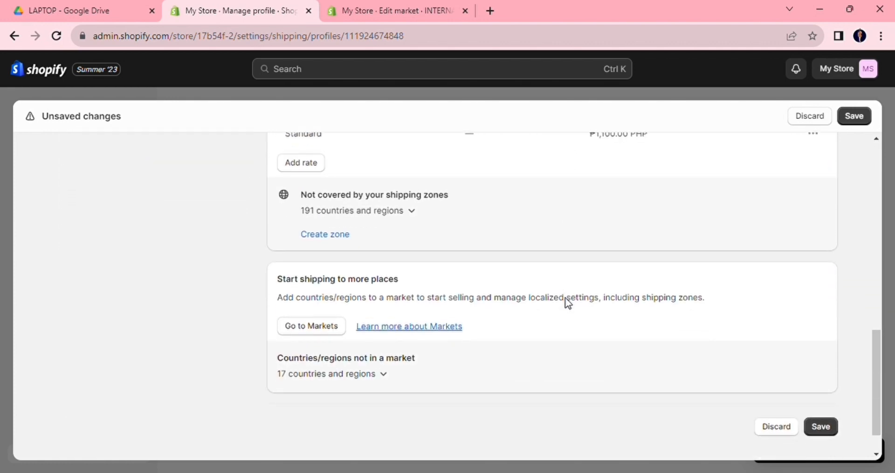
{"action": "scroll", "coordinate": [568, 303], "scroll_direction": "up", "scroll_amount": 2}
{"action": "scroll", "coordinate": [568, 303], "scroll_direction": "up", "scroll_amount": 3}
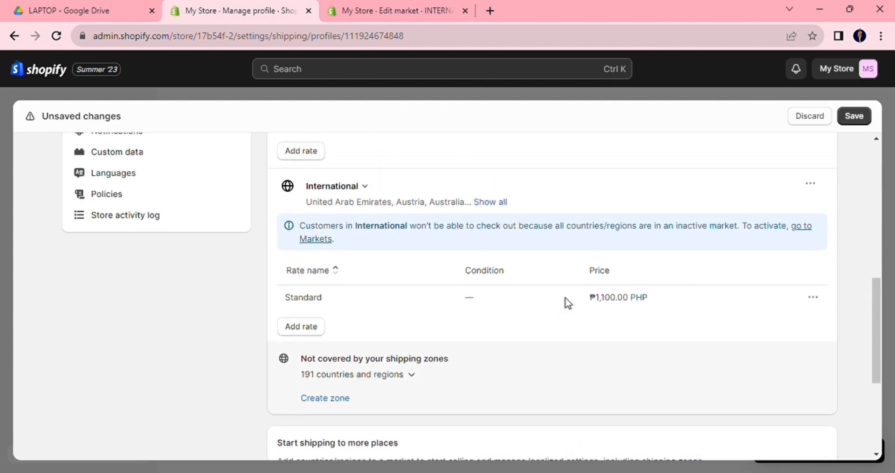
{"action": "scroll", "coordinate": [565, 299], "scroll_direction": "up", "scroll_amount": 3}
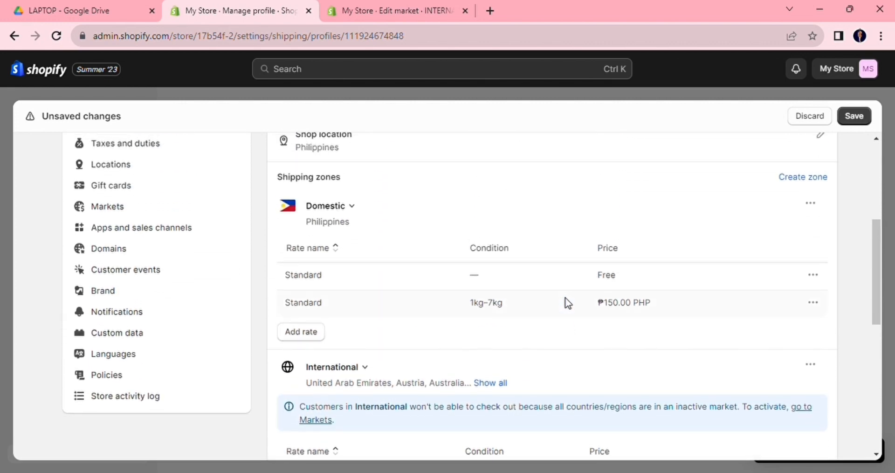
{"action": "left_click", "coordinate": [864, 119]}
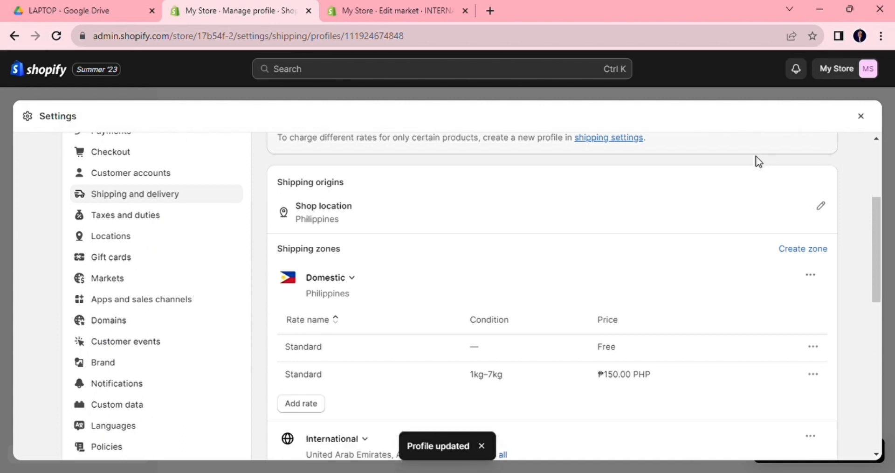
{"action": "scroll", "coordinate": [462, 179], "scroll_direction": "up", "scroll_amount": 4}
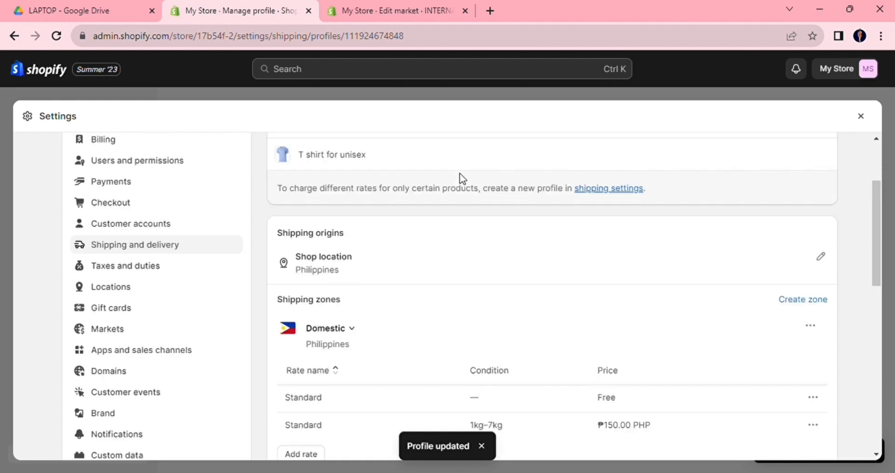
{"action": "left_click", "coordinate": [275, 171]}
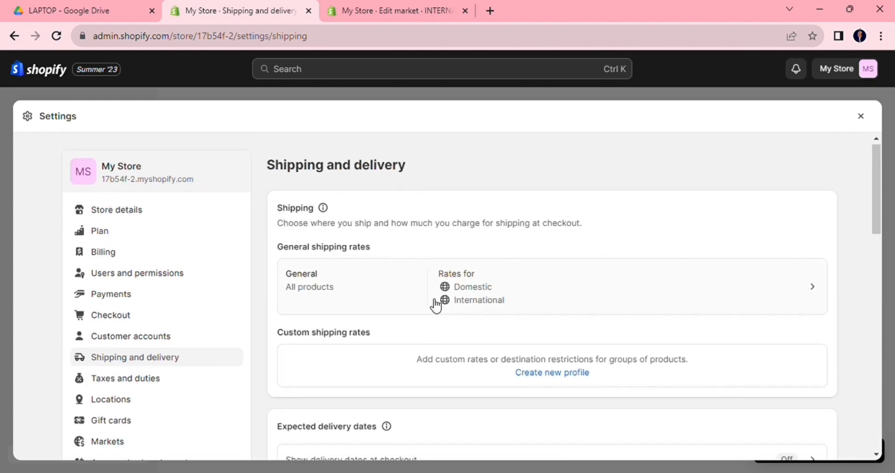
- Create a new custom shipping profile and name it FRAGILE PRODUCT
{"action": "scroll", "coordinate": [434, 304], "scroll_direction": "down", "scroll_amount": 1}
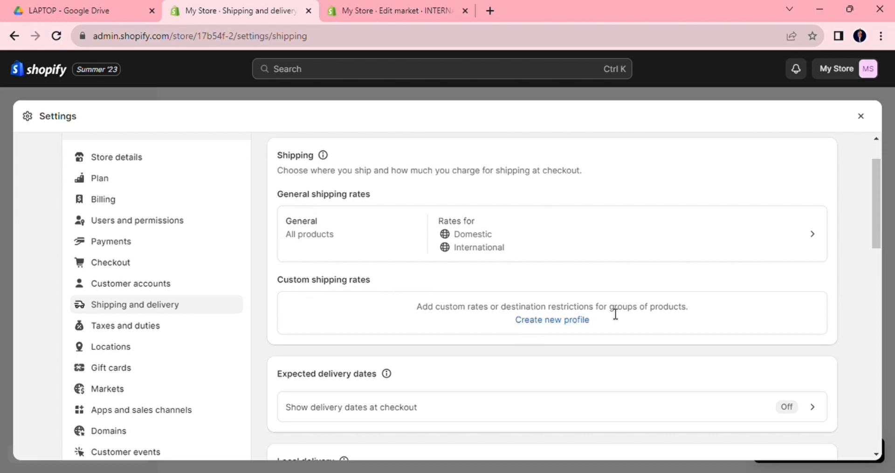
{"action": "left_click", "coordinate": [576, 322]}
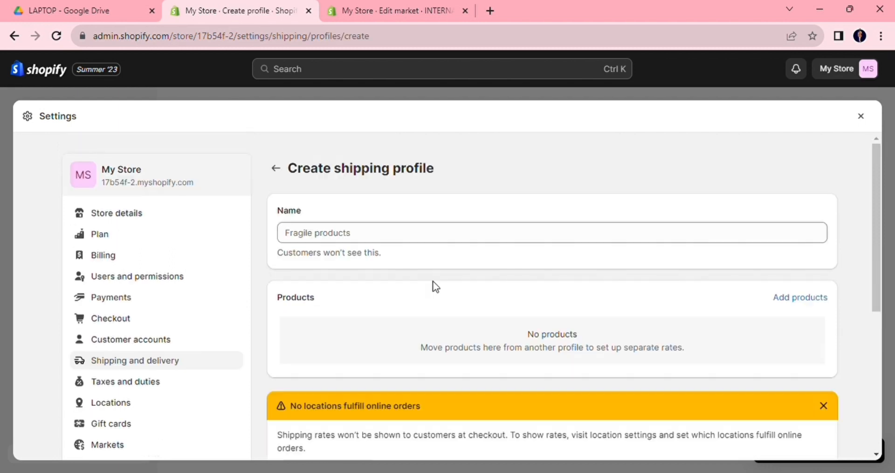
{"action": "left_click", "coordinate": [404, 234]}
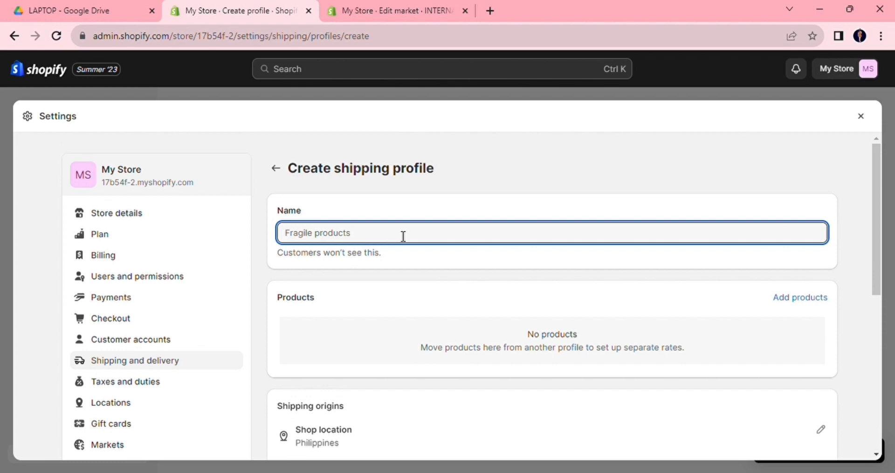
{"action": "type", "text": "fRA"}
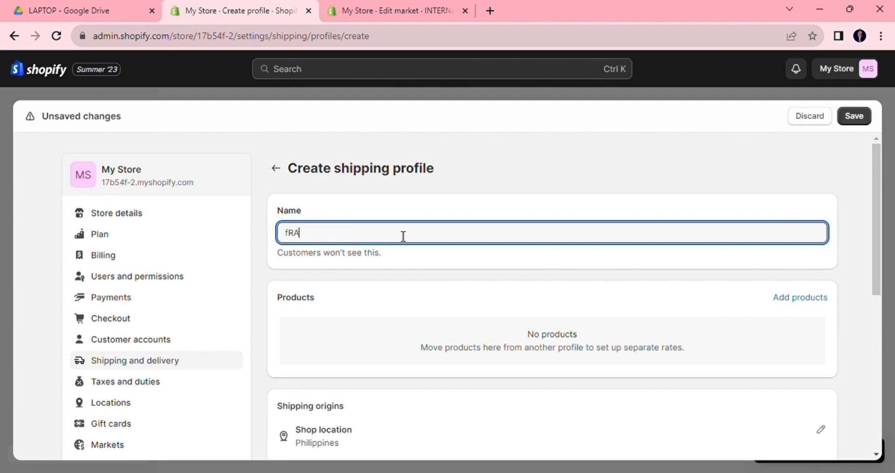
{"action": "type", "text": "GI"}
{"action": "key", "text": "BackSpace"}
{"action": "key", "text": "BackSpace"}
{"action": "key", "text": "BackSpace"}
{"action": "key", "text": "BackSpace"}
{"action": "key", "text": "BackSpace"}
{"action": "type", "text": "FRAGILE PRODUCT"}
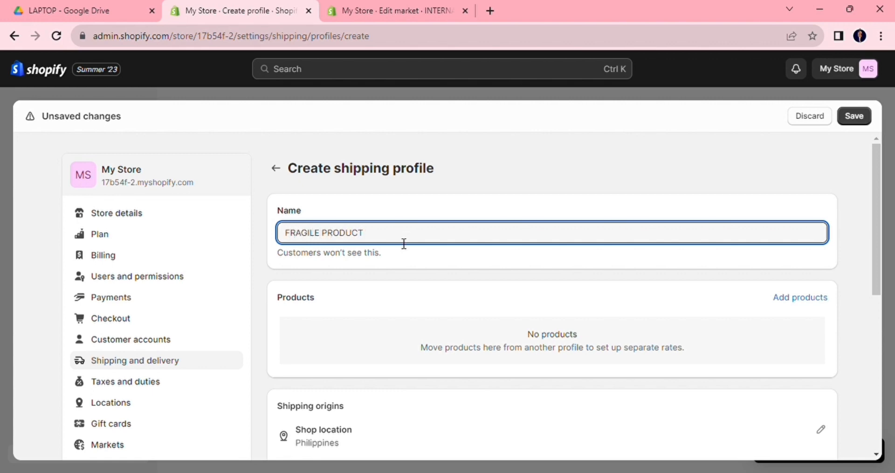
{"action": "left_click", "coordinate": [404, 267]}
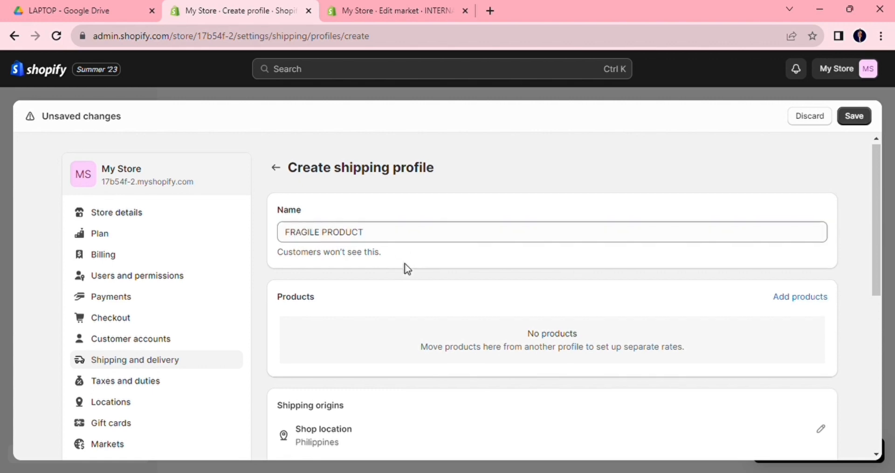
- Add the product "T shirt for unisex" to the FRAGILE PRODUCT profile
{"action": "scroll", "coordinate": [407, 269], "scroll_direction": "down", "scroll_amount": 1}
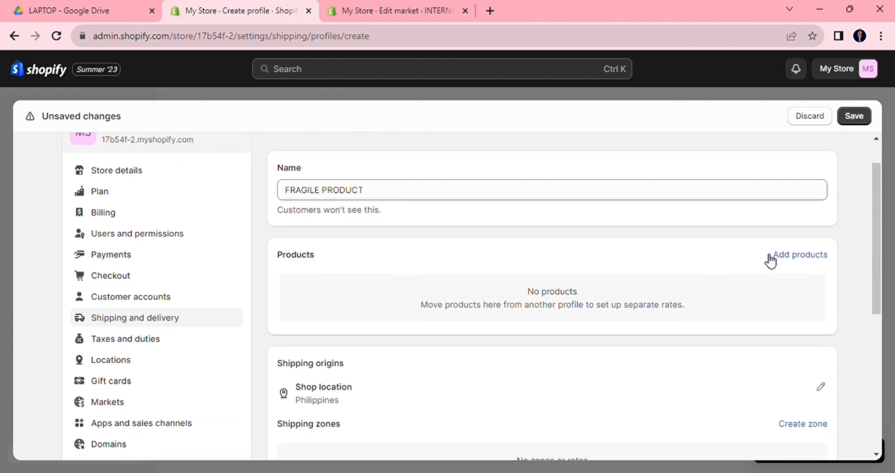
{"action": "left_click", "coordinate": [777, 256]}
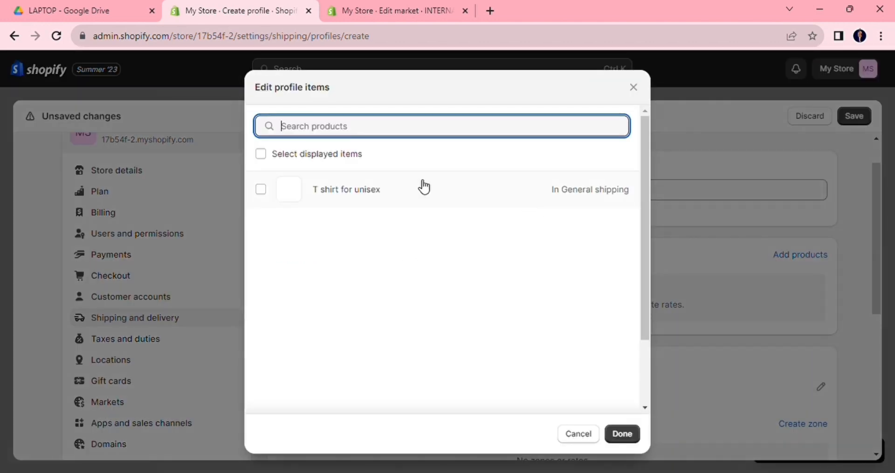
{"action": "left_click", "coordinate": [422, 187]}
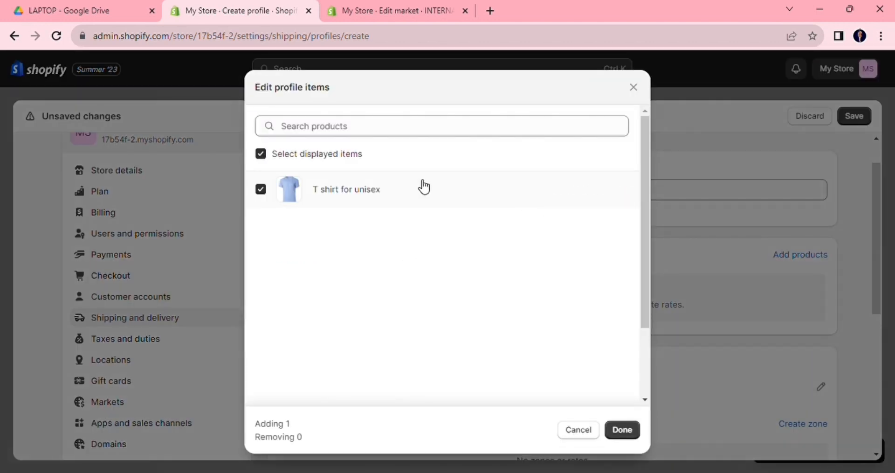
{"action": "left_click", "coordinate": [623, 429]}
- Create a shipping zone named PHILIPPINES in the new profile, covering all regions of the Philippines
{"action": "scroll", "coordinate": [616, 385], "scroll_direction": "down", "scroll_amount": 3}
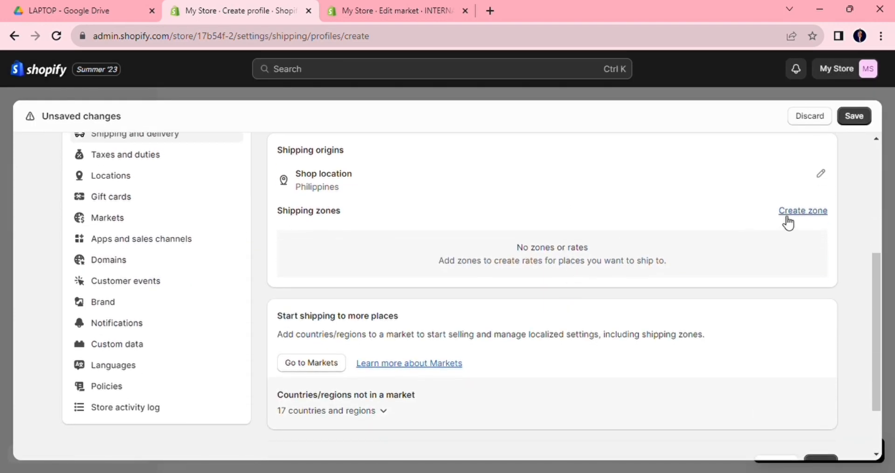
{"action": "left_click", "coordinate": [786, 214]}
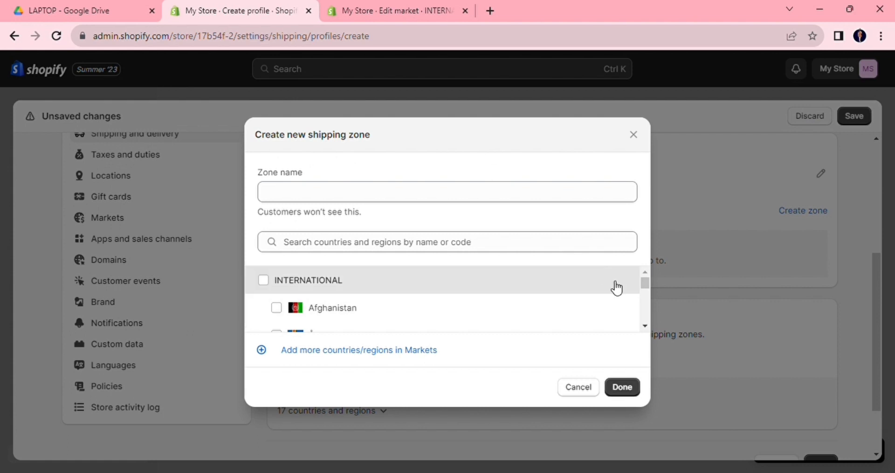
{"action": "left_click", "coordinate": [572, 195]}
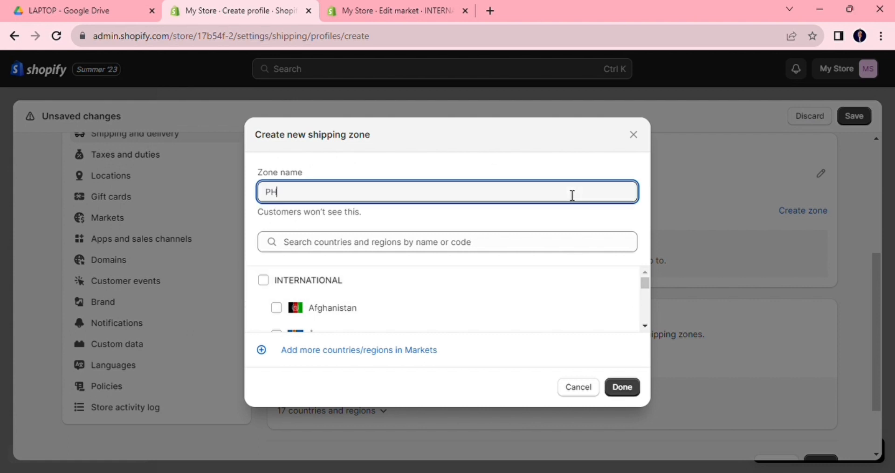
{"action": "type", "text": "PHILIPPINES"}
{"action": "left_click_drag", "start_coordinate": [646, 279], "coordinate": [650, 318]}
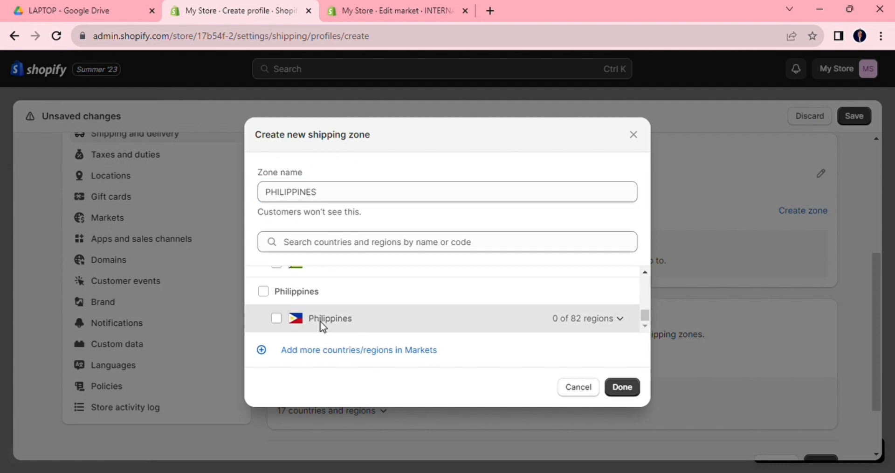
{"action": "left_click", "coordinate": [264, 292]}
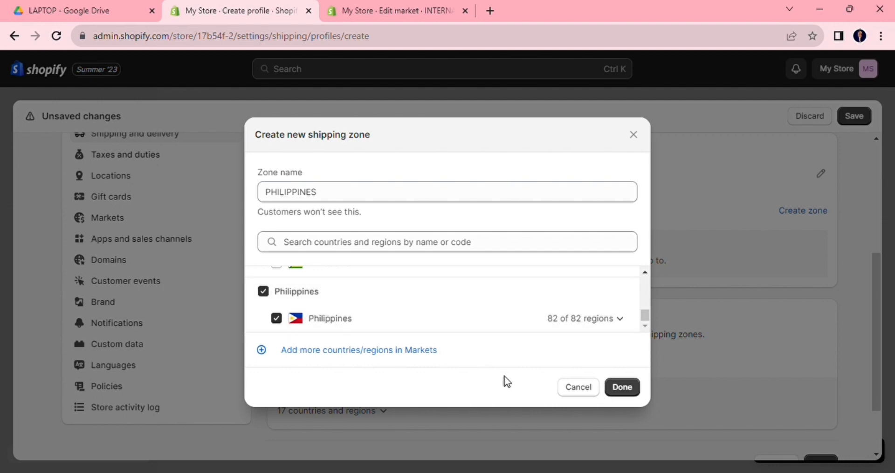
{"action": "left_click", "coordinate": [622, 387]}
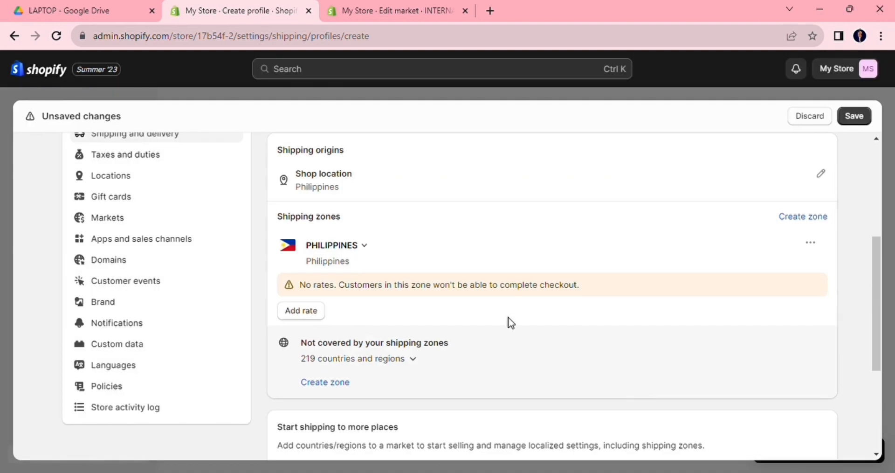
- Add a Standard rate of ₱150 to the PHILIPPINES zone, conditional on item weight with a minimum of 1 kg
{"action": "scroll", "coordinate": [510, 322], "scroll_direction": "down", "scroll_amount": 1}
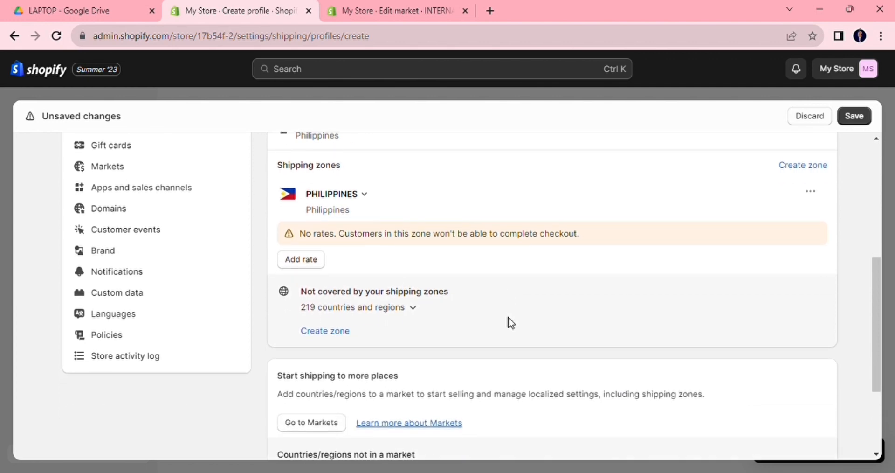
{"action": "scroll", "coordinate": [509, 322], "scroll_direction": "down", "scroll_amount": 2}
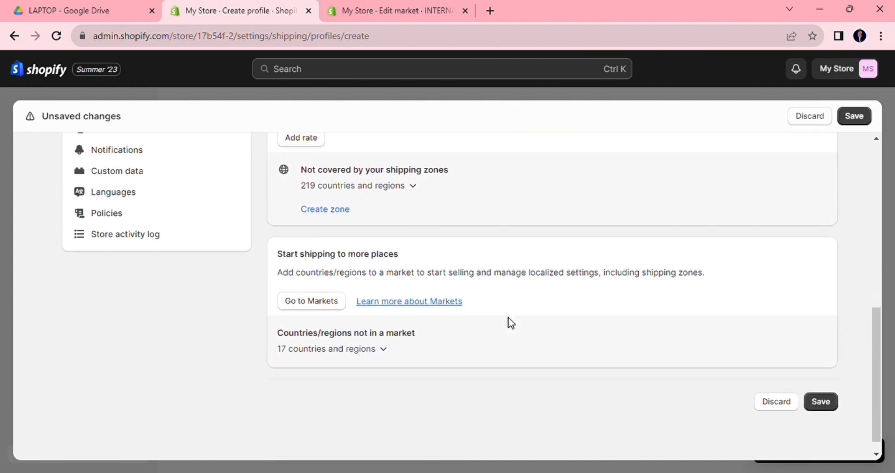
{"action": "scroll", "coordinate": [508, 317], "scroll_direction": "up", "scroll_amount": 4}
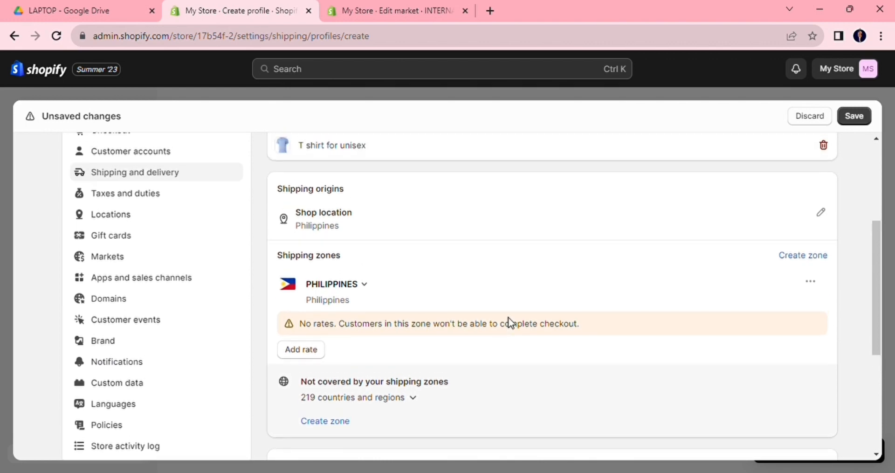
{"action": "scroll", "coordinate": [508, 317], "scroll_direction": "up", "scroll_amount": 2}
{"action": "scroll", "coordinate": [508, 317], "scroll_direction": "down", "scroll_amount": 2}
{"action": "left_click", "coordinate": [302, 349]}
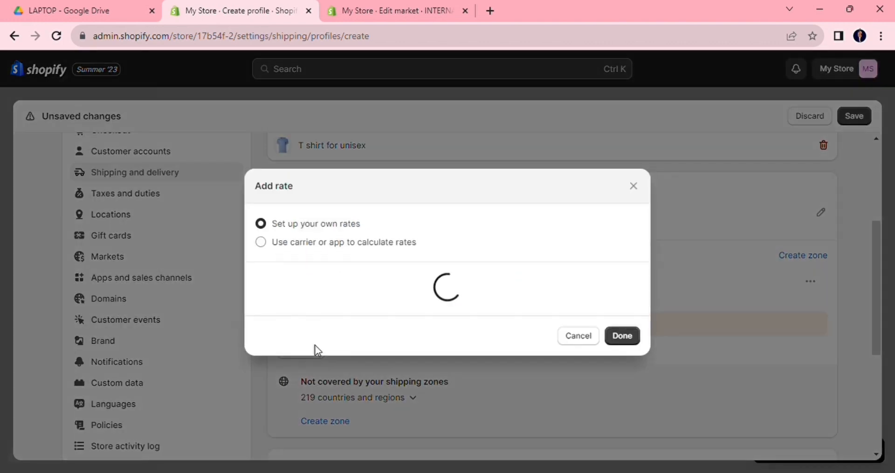
{"action": "left_click", "coordinate": [556, 256]}
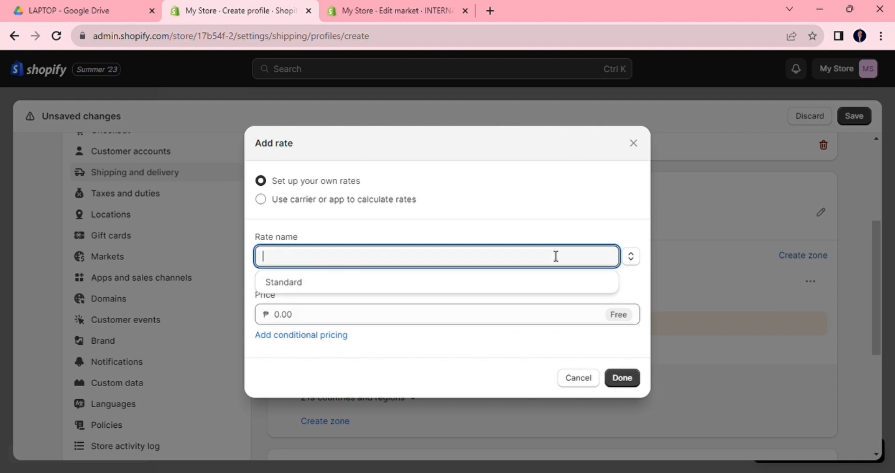
{"action": "left_click", "coordinate": [433, 281]}
{"action": "left_click", "coordinate": [410, 324]}
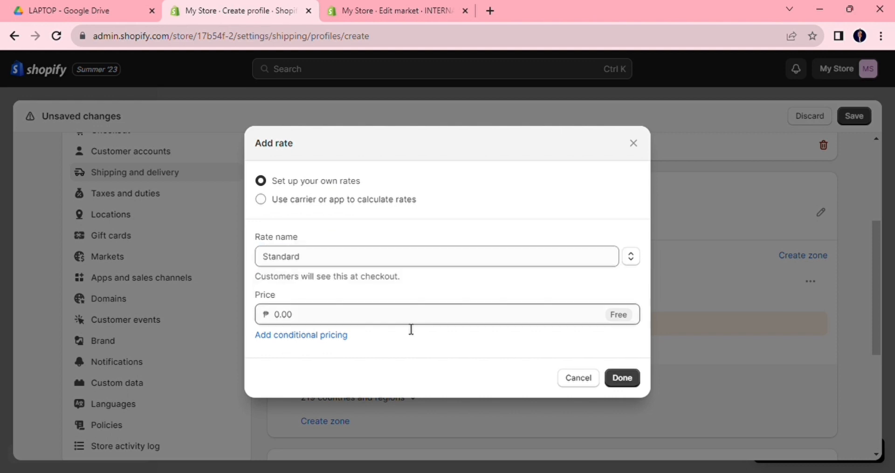
{"action": "key", "text": "BackSpace"}
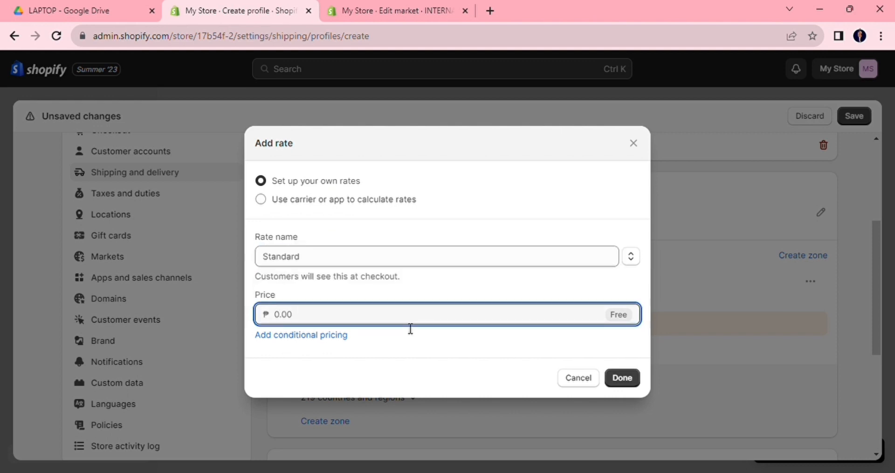
{"action": "type", "text": "150"}
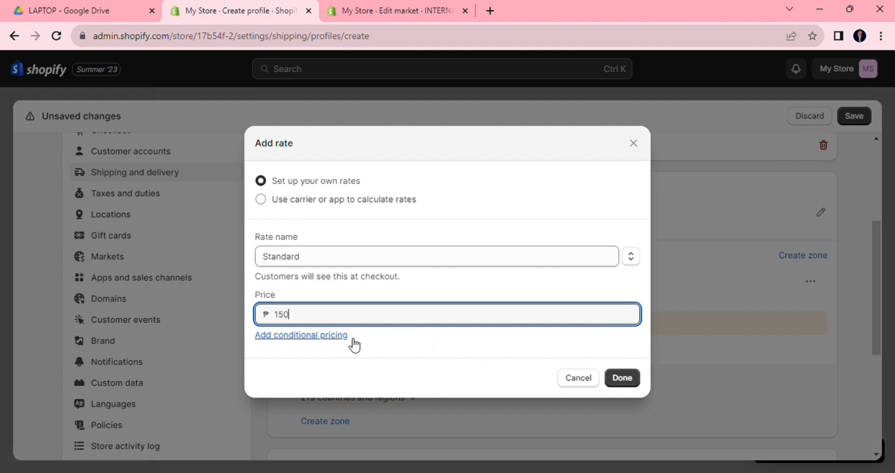
{"action": "left_click", "coordinate": [334, 336]}
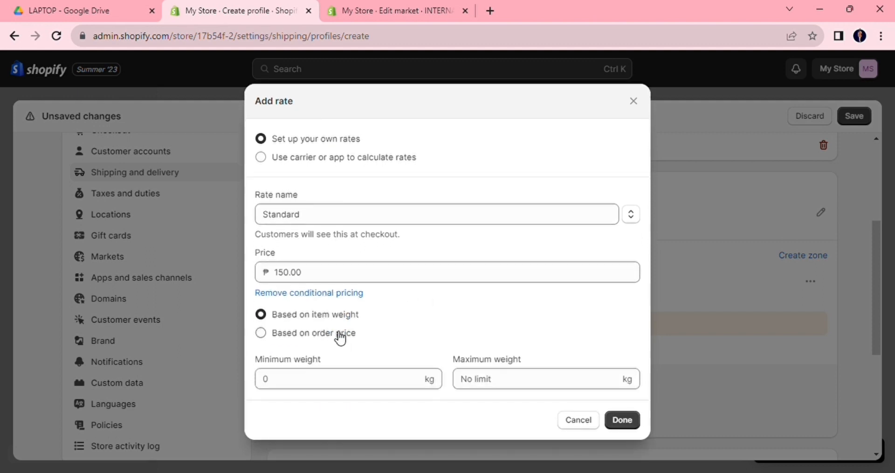
{"action": "left_click", "coordinate": [594, 422]}
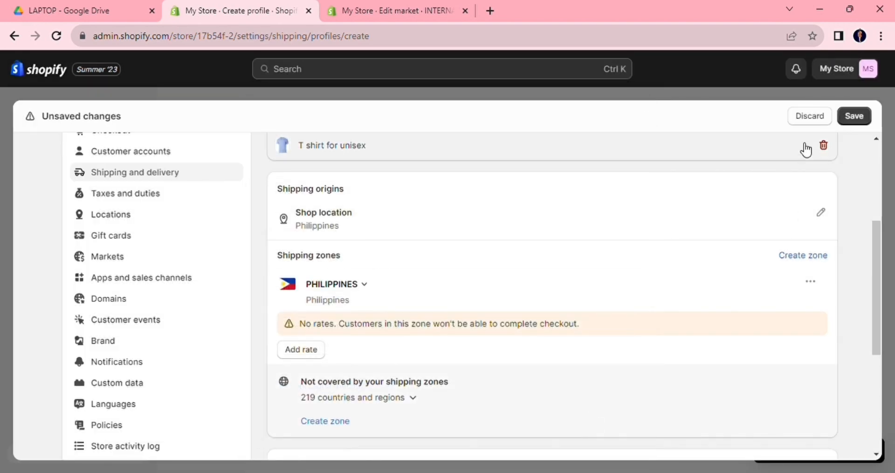
- Save the FRAGILE PRODUCT profile and return to the Shipping and delivery overview to check the custom shipping rates
{"action": "left_click", "coordinate": [867, 116]}
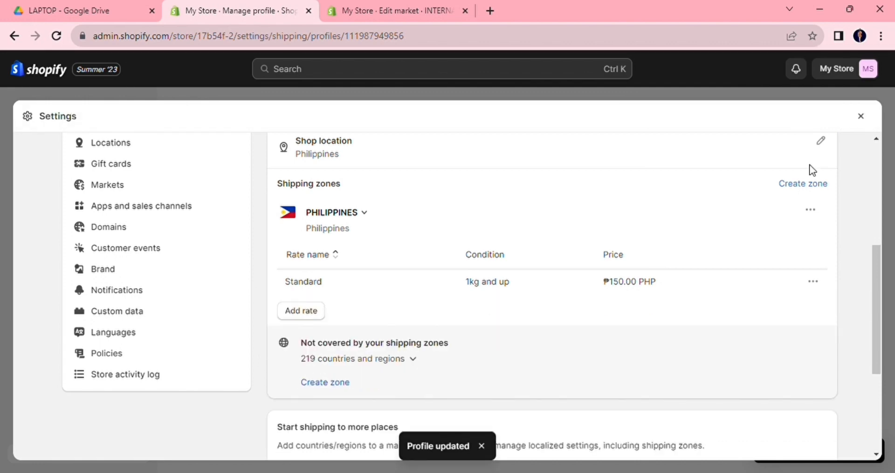
{"action": "scroll", "coordinate": [687, 252], "scroll_direction": "up", "scroll_amount": 6}
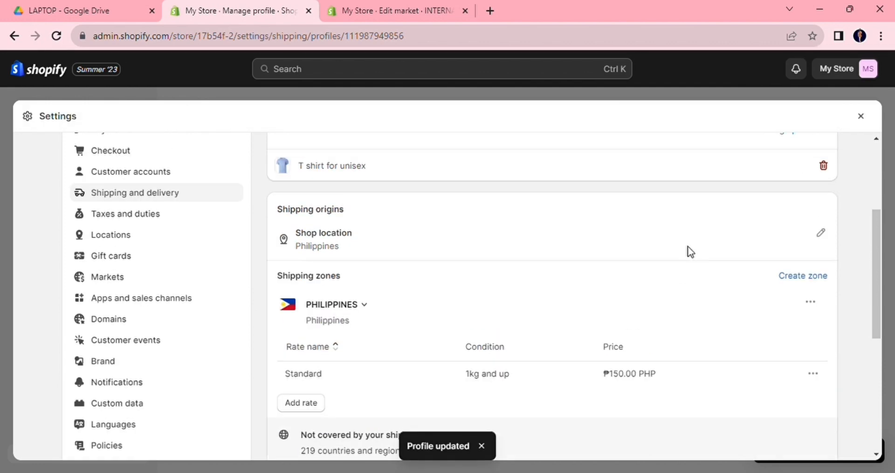
{"action": "left_click", "coordinate": [288, 170]}
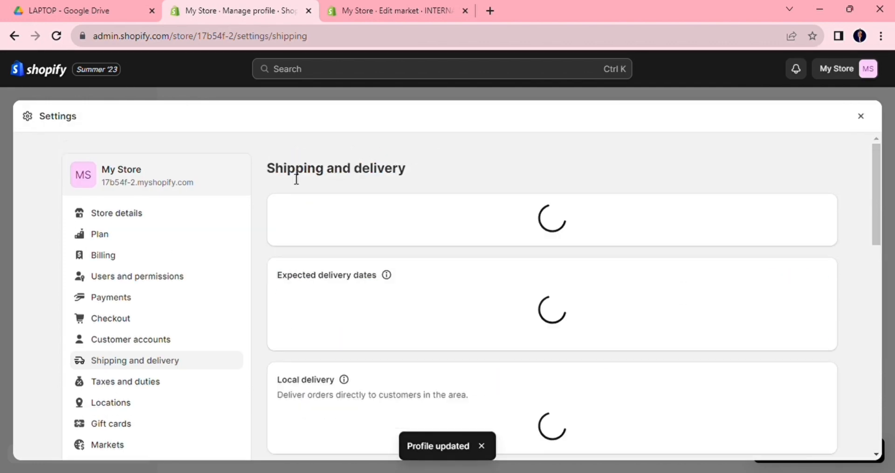
{"action": "scroll", "coordinate": [445, 284], "scroll_direction": "down", "scroll_amount": 1}
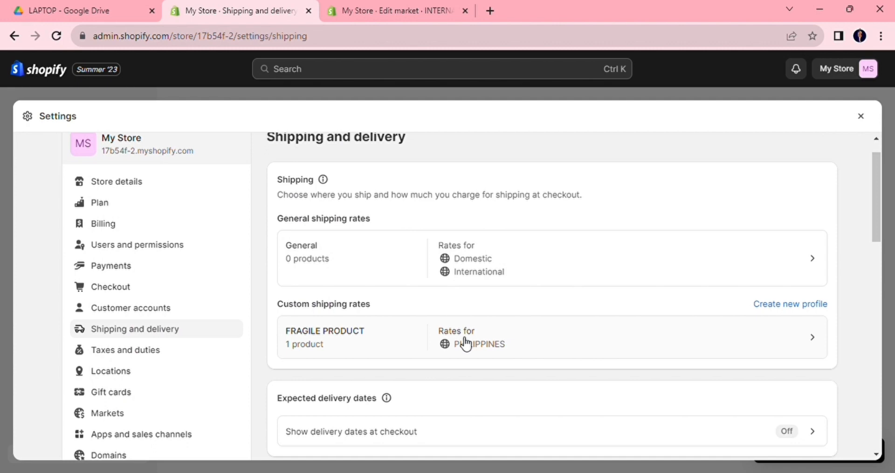
- Open the local pickup settings for the Shop location in the Philippines and enable local pickup there
{"action": "scroll", "coordinate": [464, 342], "scroll_direction": "down", "scroll_amount": 2}
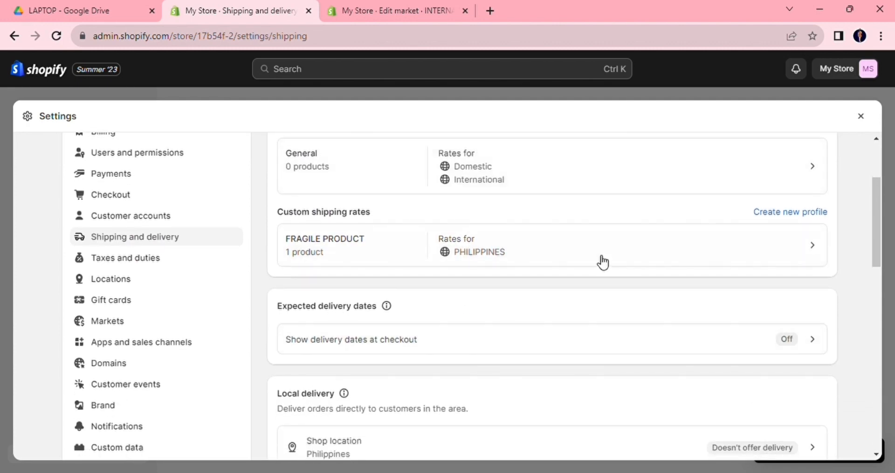
{"action": "scroll", "coordinate": [570, 330], "scroll_direction": "down", "scroll_amount": 3}
{"action": "scroll", "coordinate": [583, 322], "scroll_direction": "up", "scroll_amount": 1}
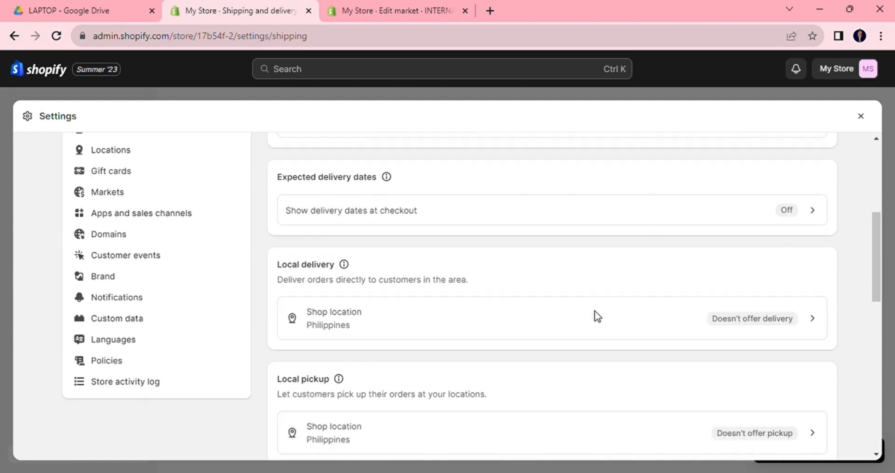
{"action": "scroll", "coordinate": [594, 315], "scroll_direction": "down", "scroll_amount": 2}
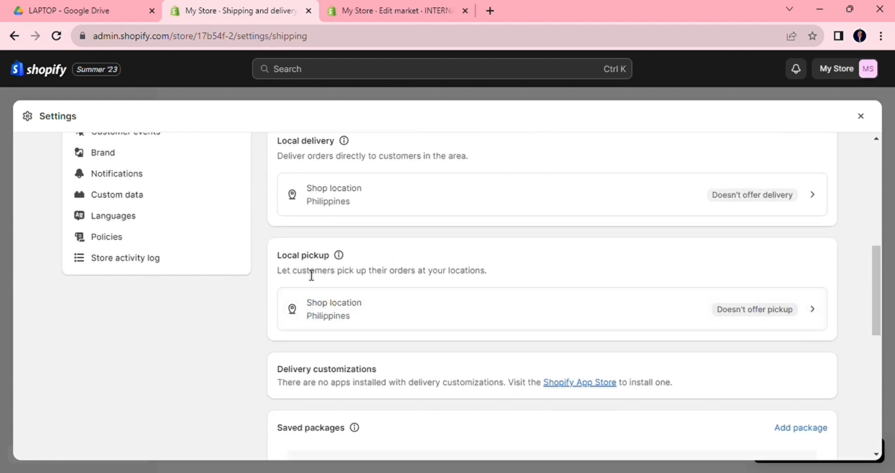
{"action": "left_click", "coordinate": [553, 304]}
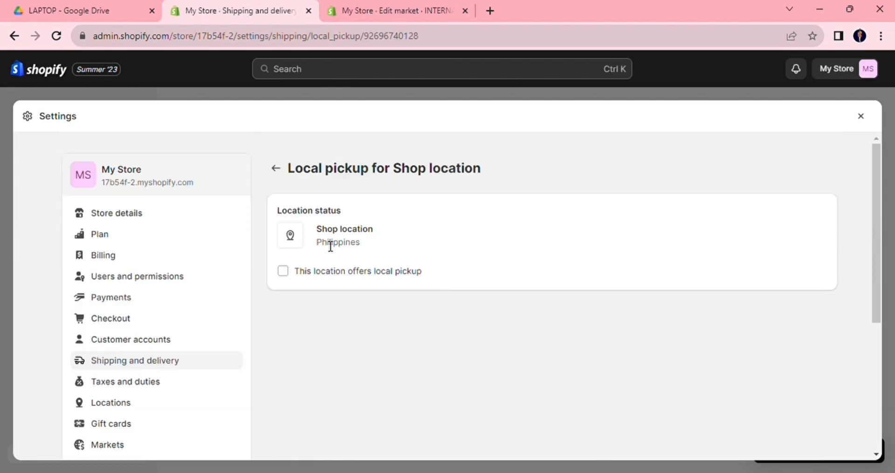
{"action": "left_click", "coordinate": [297, 277]}
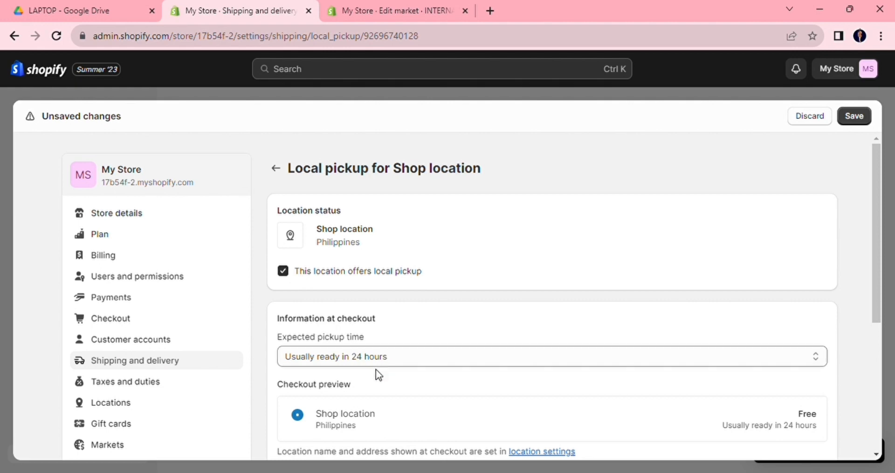
- Set the expected pickup time at checkout to "Usually ready in 2-4 days"
{"action": "scroll", "coordinate": [376, 370], "scroll_direction": "down", "scroll_amount": 1}
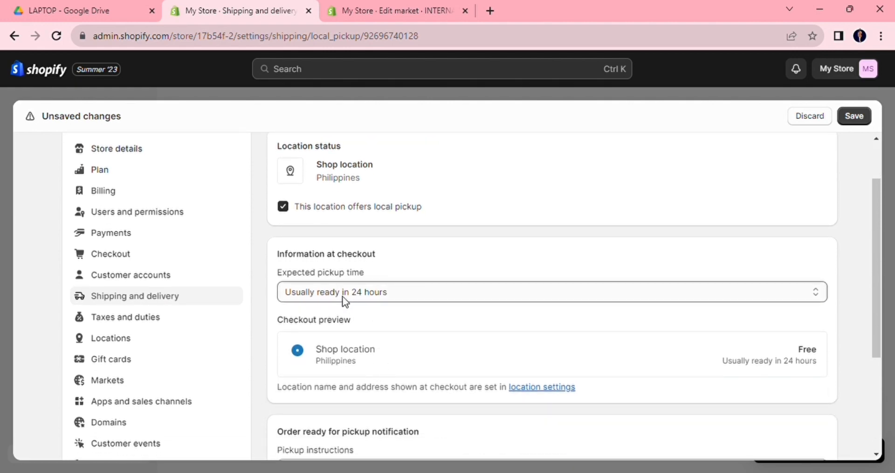
{"action": "left_click", "coordinate": [347, 299]}
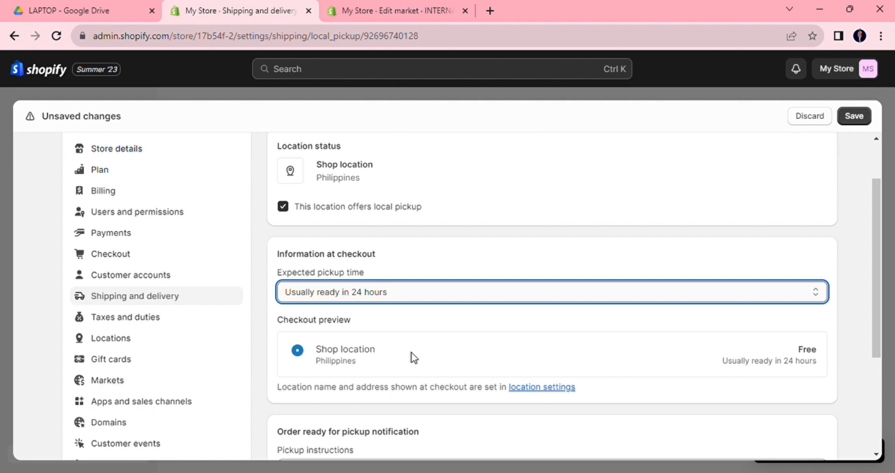
{"action": "key", "text": "Down"}
{"action": "scroll", "coordinate": [435, 340], "scroll_direction": "down", "scroll_amount": 1}
{"action": "scroll", "coordinate": [441, 337], "scroll_direction": "down", "scroll_amount": 1}
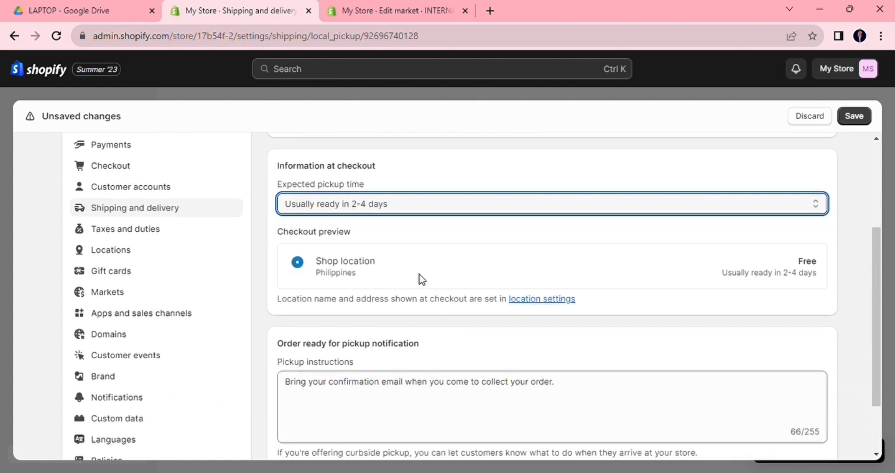
- Review the pickup instructions for the order-ready notification, and leave the local pickup page without saving the changes
{"action": "scroll", "coordinate": [420, 278], "scroll_direction": "down", "scroll_amount": 2}
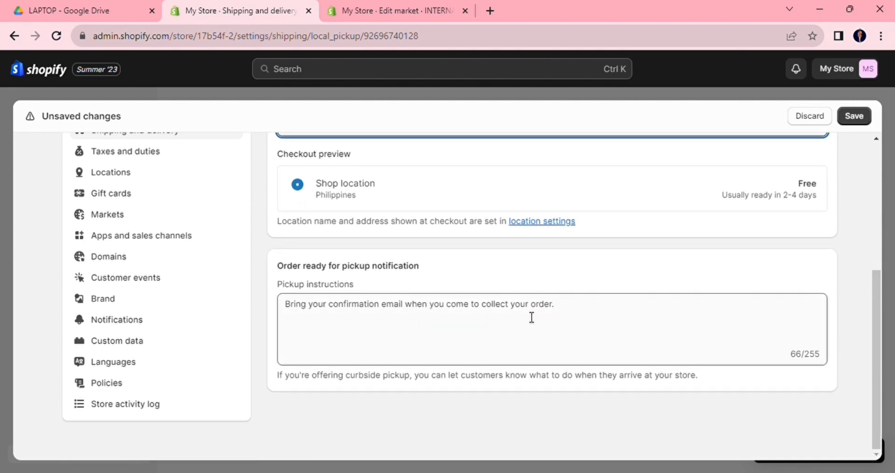
{"action": "left_click", "coordinate": [570, 315]}
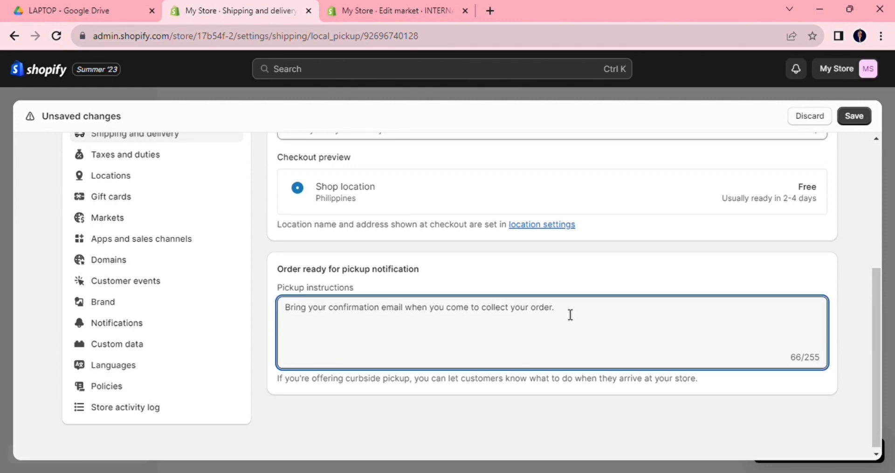
{"action": "left_click_drag", "start_coordinate": [570, 314], "coordinate": [294, 313]}
{"action": "left_click", "coordinate": [548, 326]}
{"action": "scroll", "coordinate": [559, 330], "scroll_direction": "up", "scroll_amount": 5}
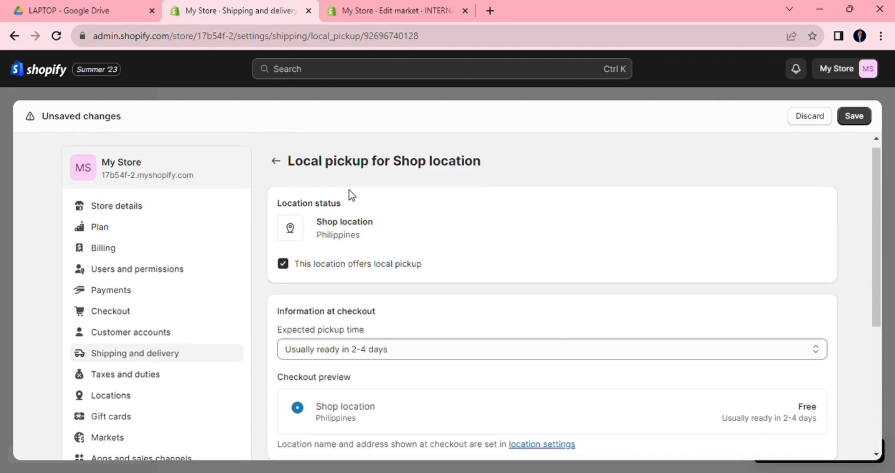
{"action": "left_click", "coordinate": [276, 160]}
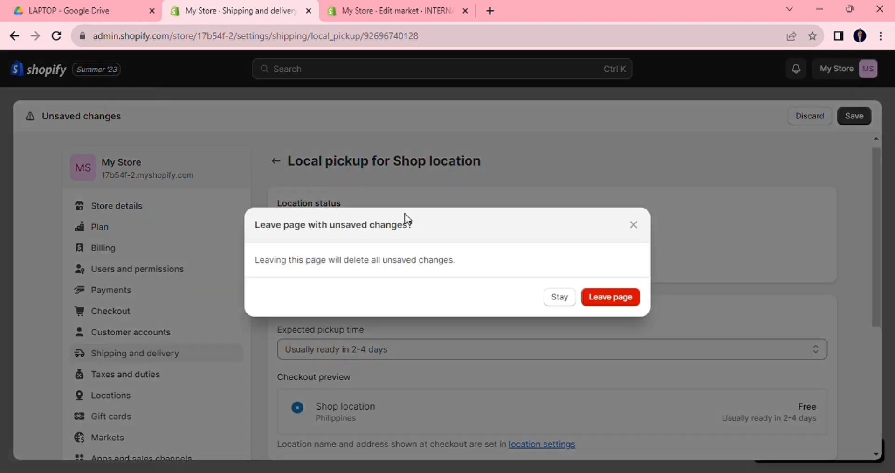
{"action": "left_click", "coordinate": [595, 299]}
- Look over the remaining Shipping and delivery sections, such as saved packages and packing slips, and close the settings
{"action": "scroll", "coordinate": [591, 335], "scroll_direction": "down", "scroll_amount": 7}
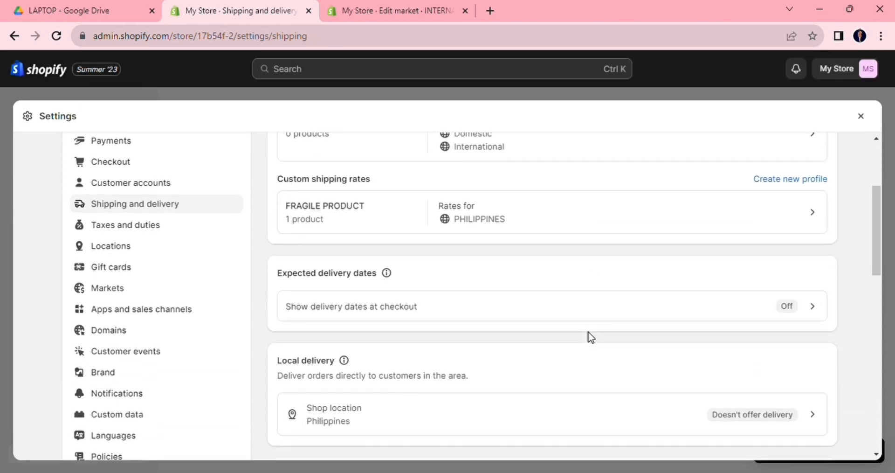
{"action": "scroll", "coordinate": [590, 335], "scroll_direction": "down", "scroll_amount": 5}
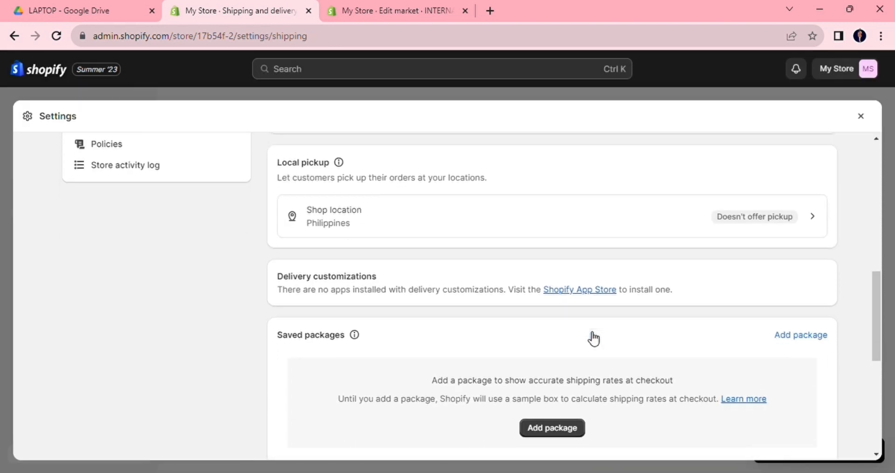
{"action": "scroll", "coordinate": [590, 337], "scroll_direction": "down", "scroll_amount": 5}
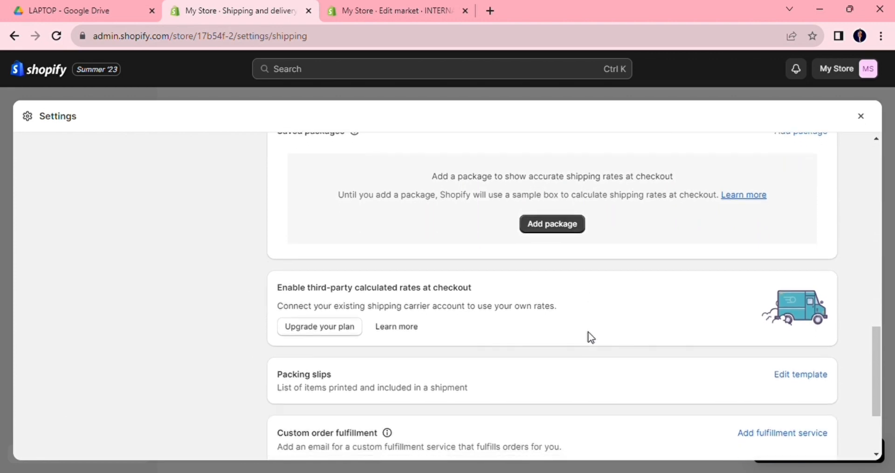
{"action": "scroll", "coordinate": [590, 337], "scroll_direction": "up", "scroll_amount": 15}
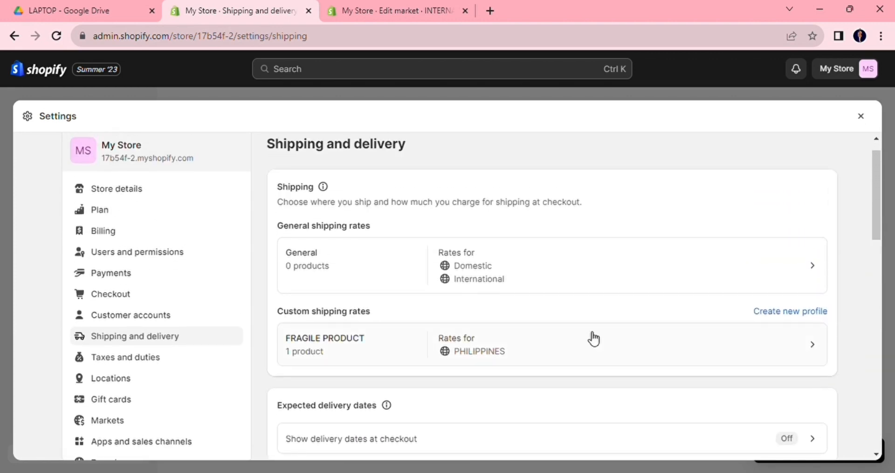
{"action": "left_click", "coordinate": [862, 116]}
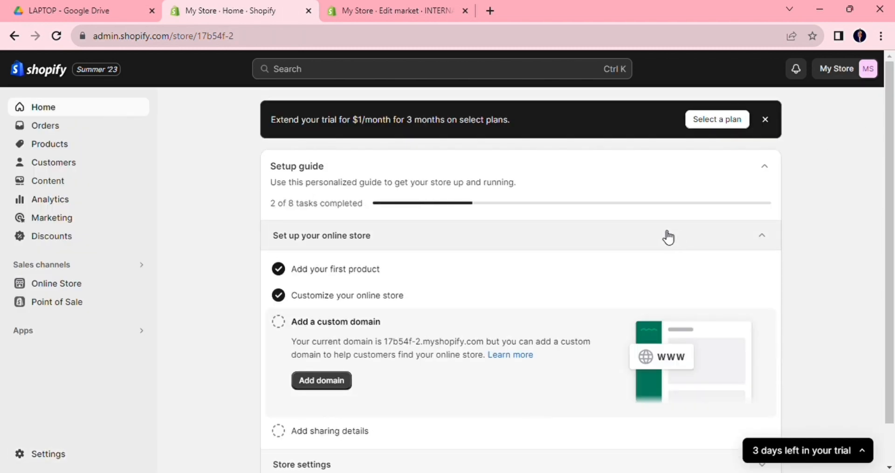